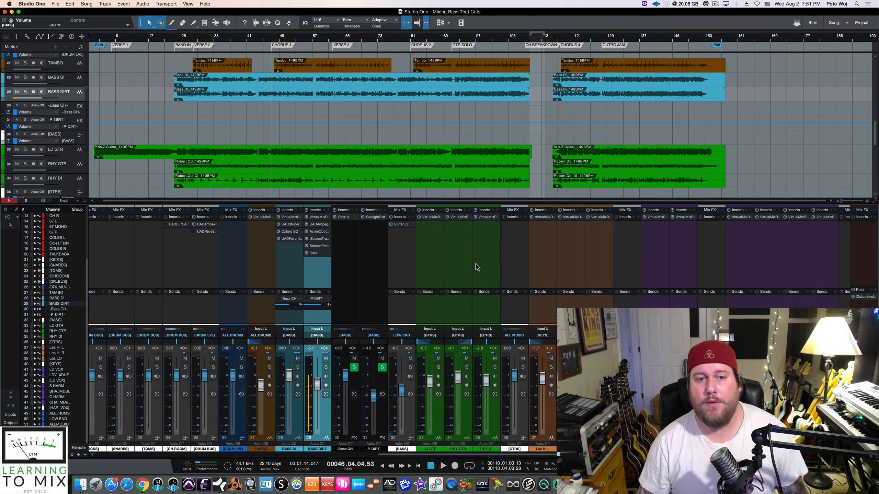
Step: Examine the Virtual Mix Rack insert on the OH C drum channel and close it again
scroll(460, 258, left, 10)
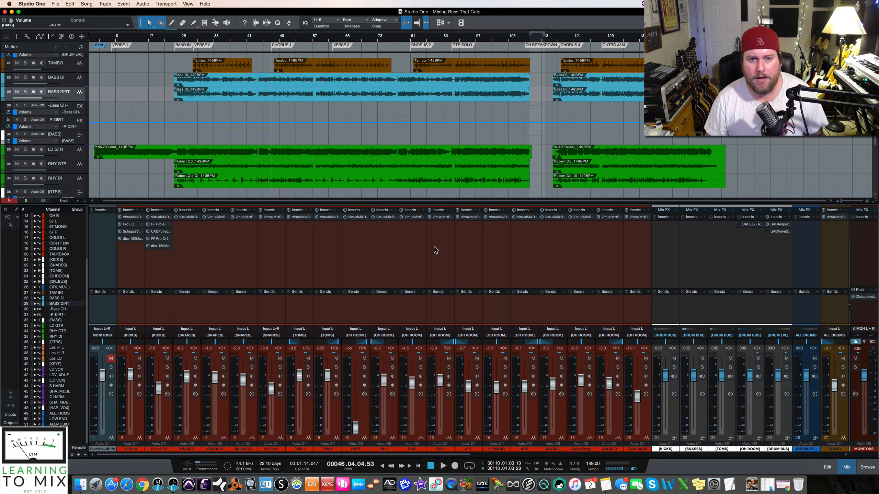
click(413, 218)
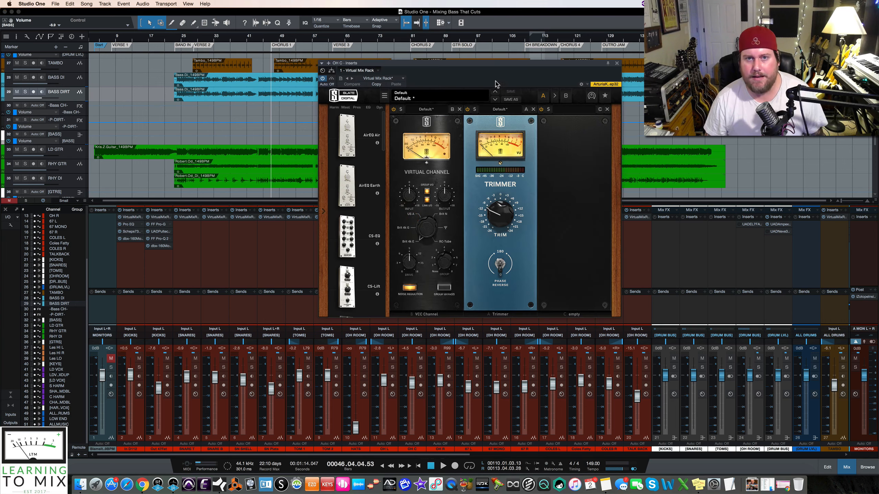
drag(496, 64, 421, 66)
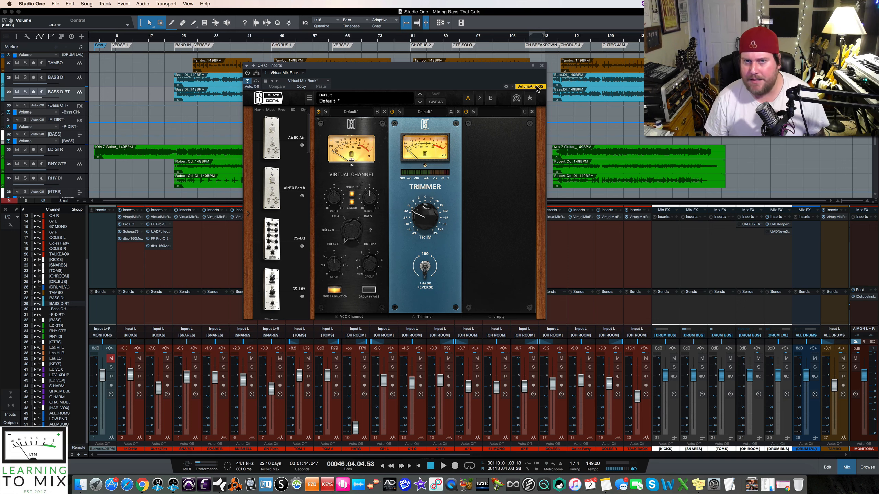
click(541, 66)
Step: Examine the UAD API 2500 compressor insert on the MIX BUS channel and close it again
scroll(469, 241, right, 2)
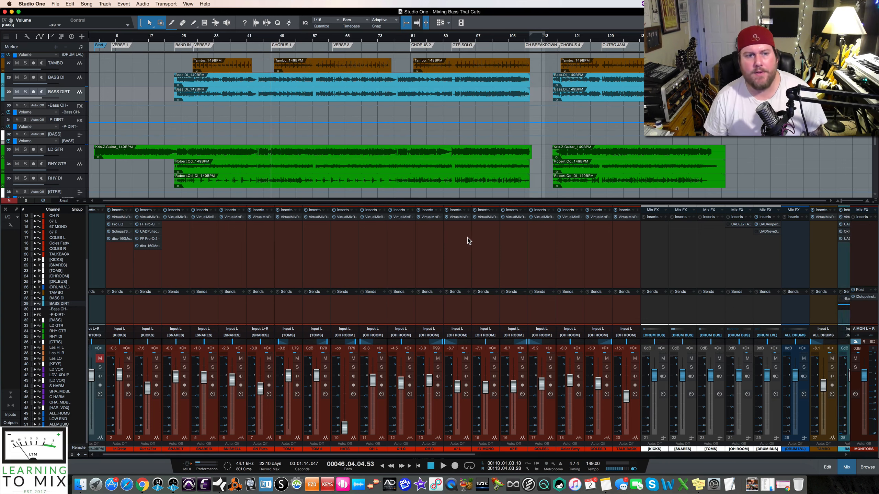
scroll(469, 240, right, 15)
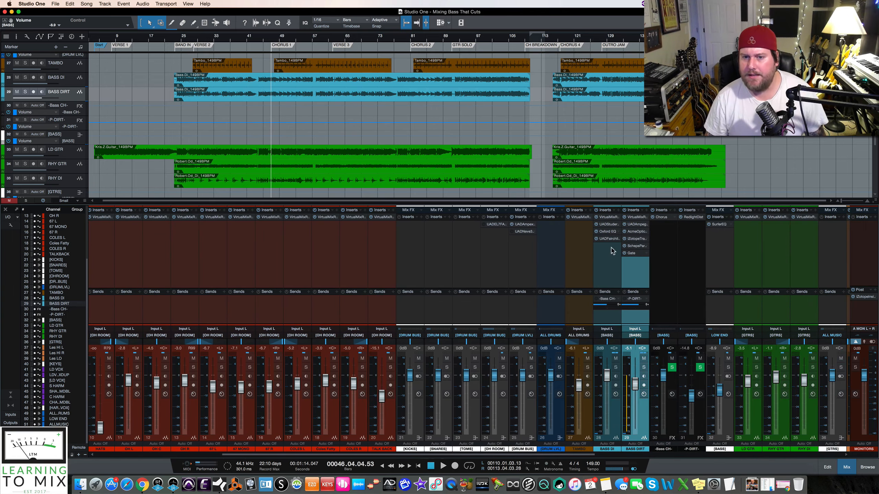
scroll(530, 250, right, 20)
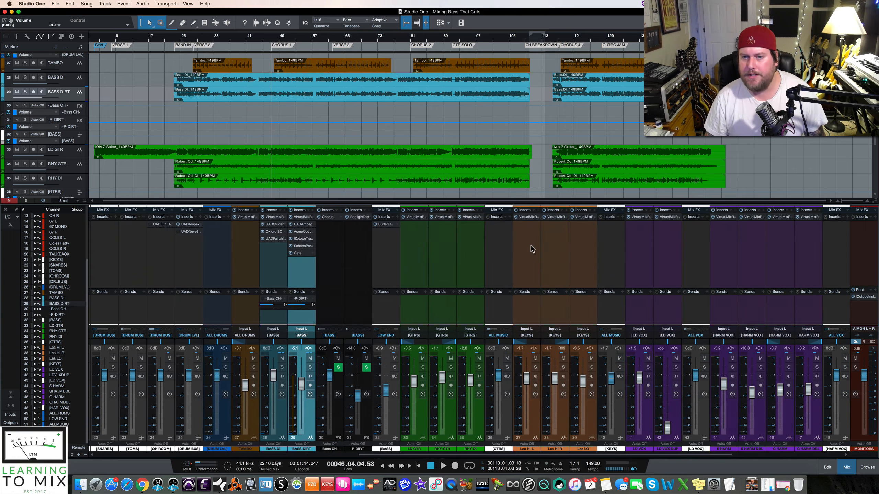
scroll(532, 249, right, 8)
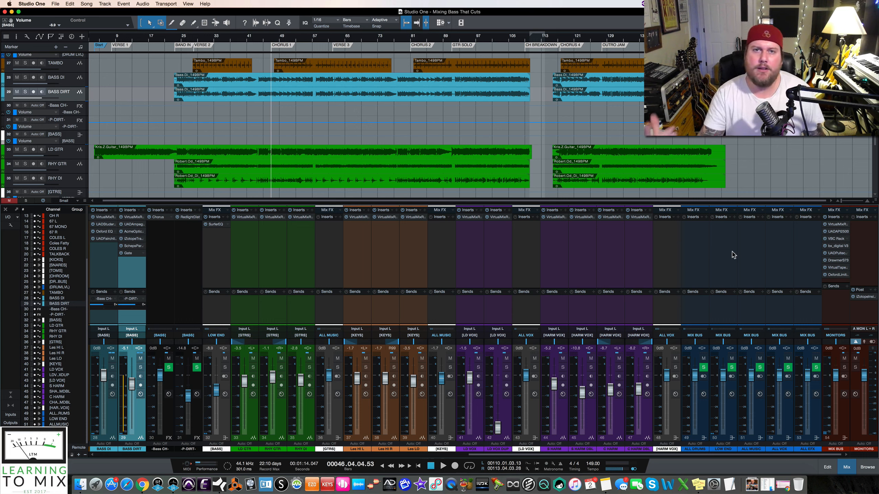
click(838, 232)
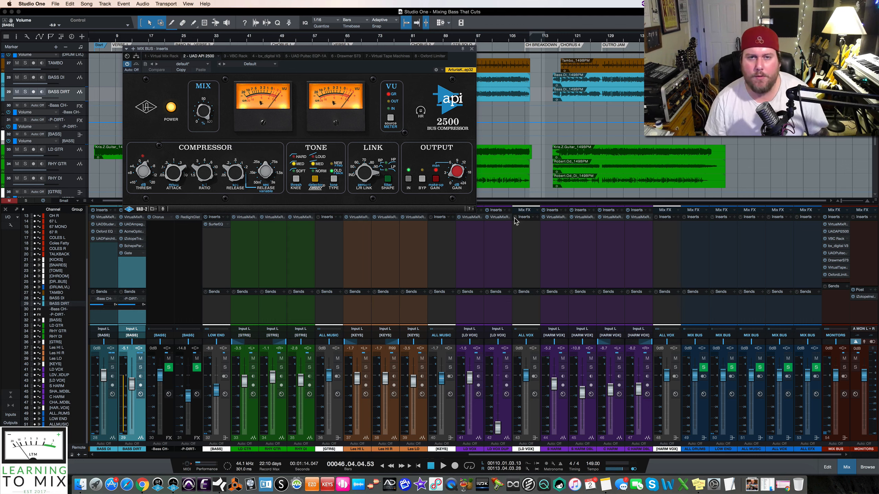
click(472, 50)
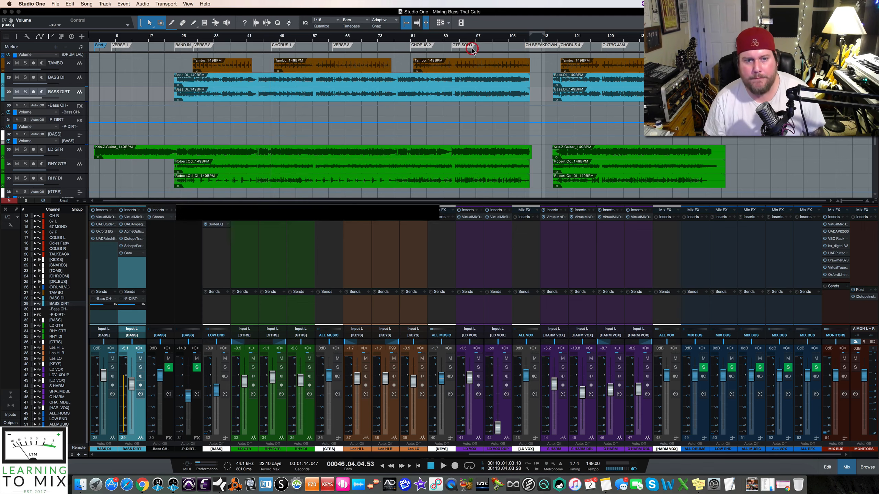
Step: Enlarge the track heights in the arrangement to Normal and select the BASS DI track
scroll(394, 273, left, 10)
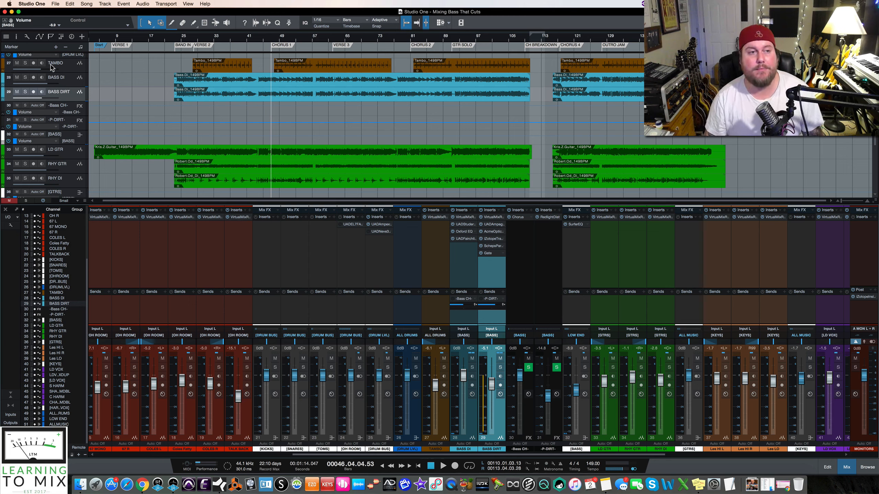
scroll(175, 123, up, 3)
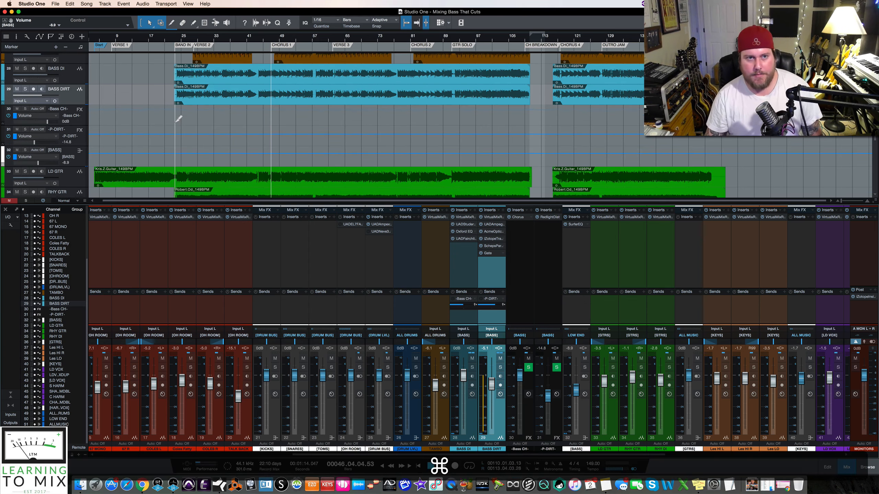
scroll(175, 123, up, 1)
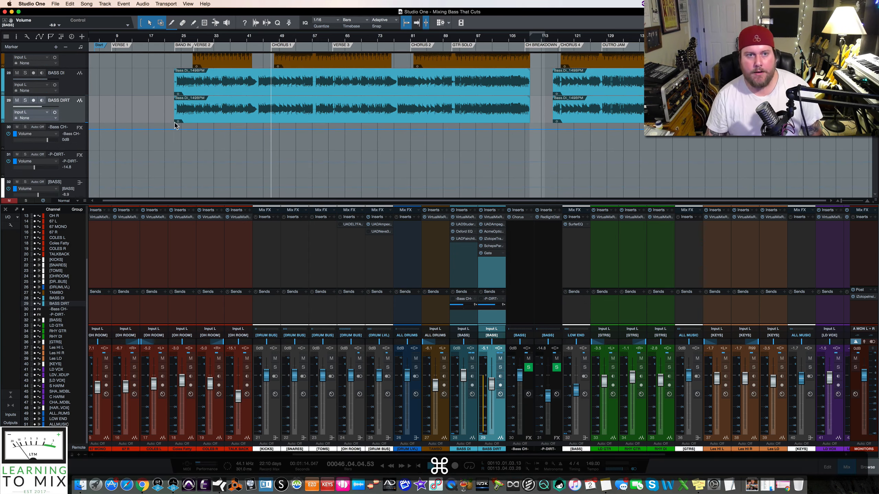
click(76, 91)
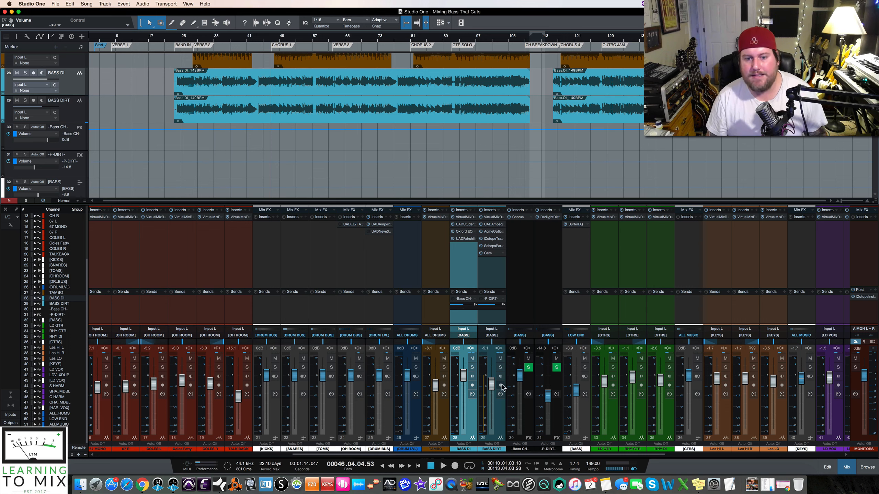
Step: Audition BASS DI in solo with the [BASS] bus fader at +4.8 dB, and bring the fader down to -2.9 dB before unsoloing
click(473, 368)
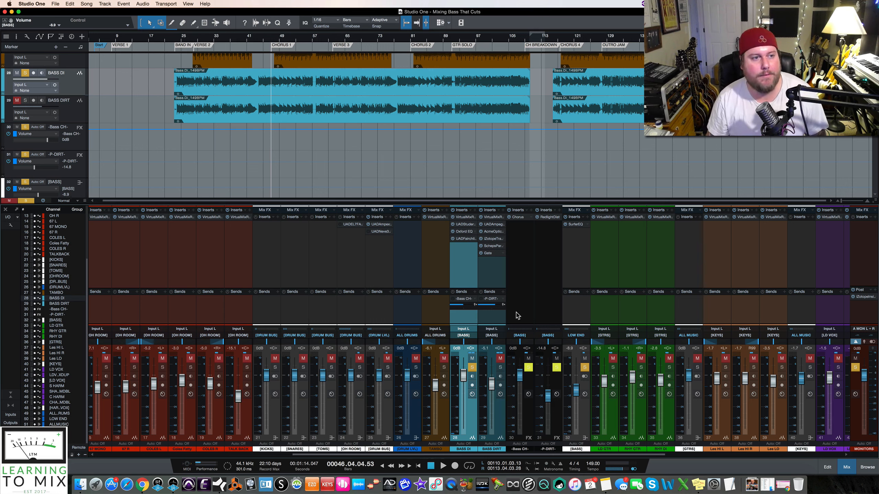
key(space)
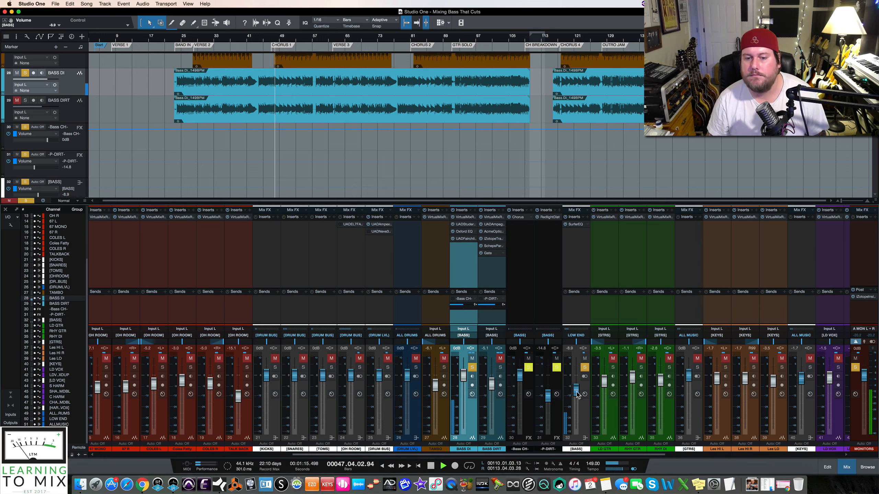
drag(576, 393, 576, 370)
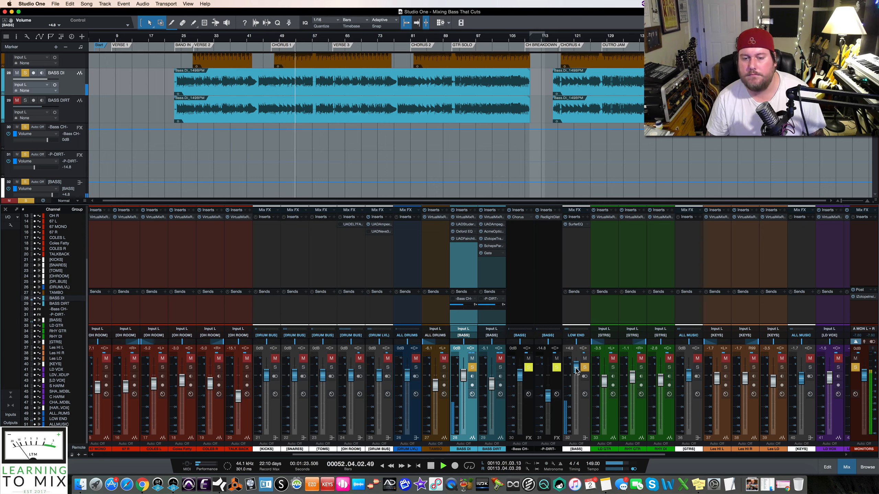
key(space)
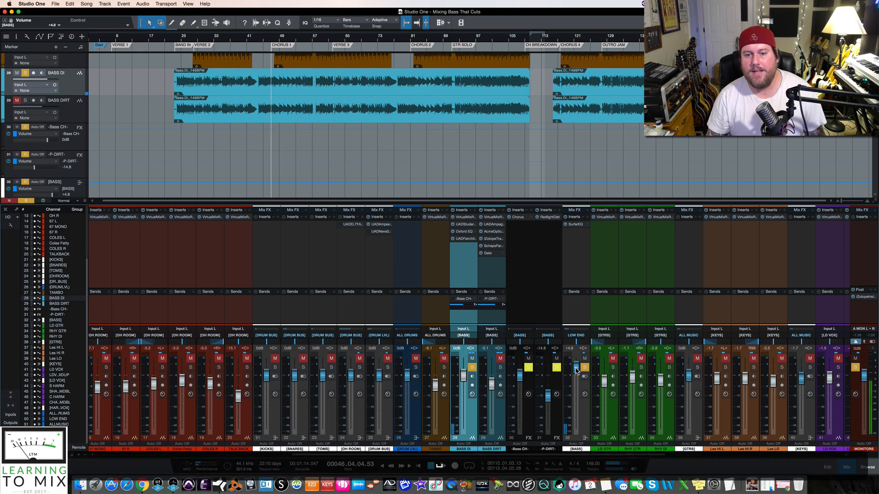
drag(576, 371, 576, 384)
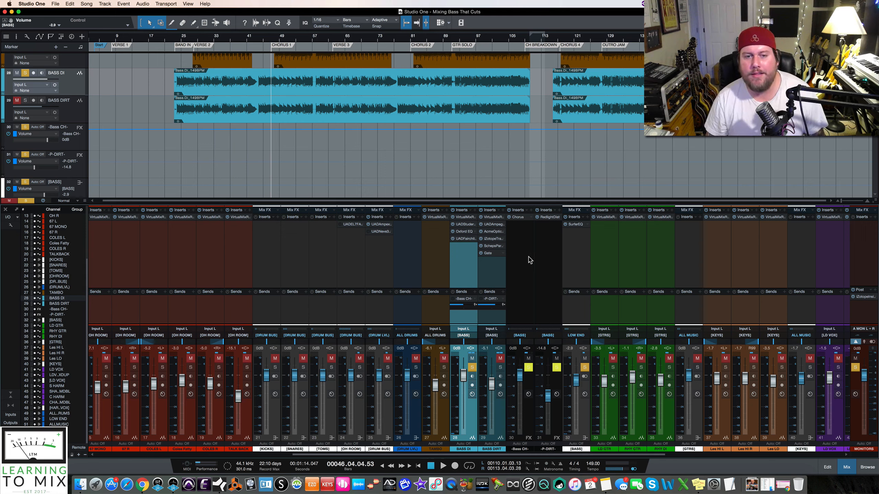
click(472, 368)
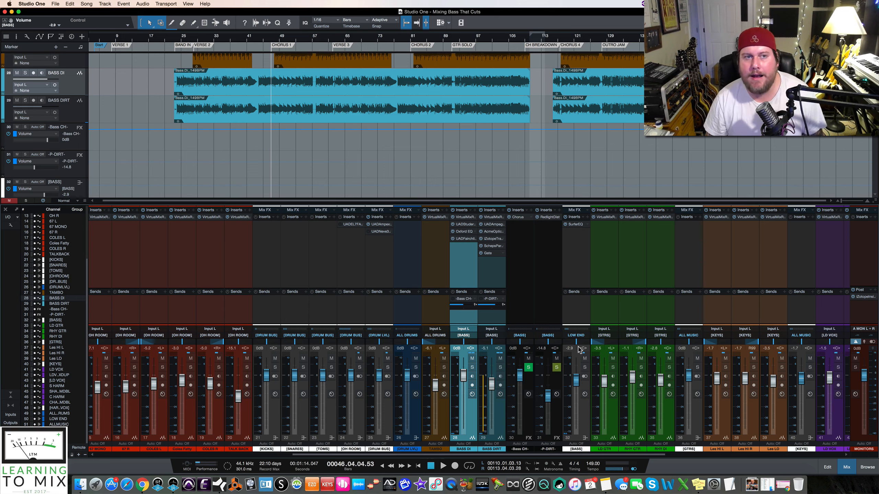
Step: Play the full mix from Chorus 2 at bar 81 and adjust the [BASS] bus fader to -3.5 dB
click(410, 38)
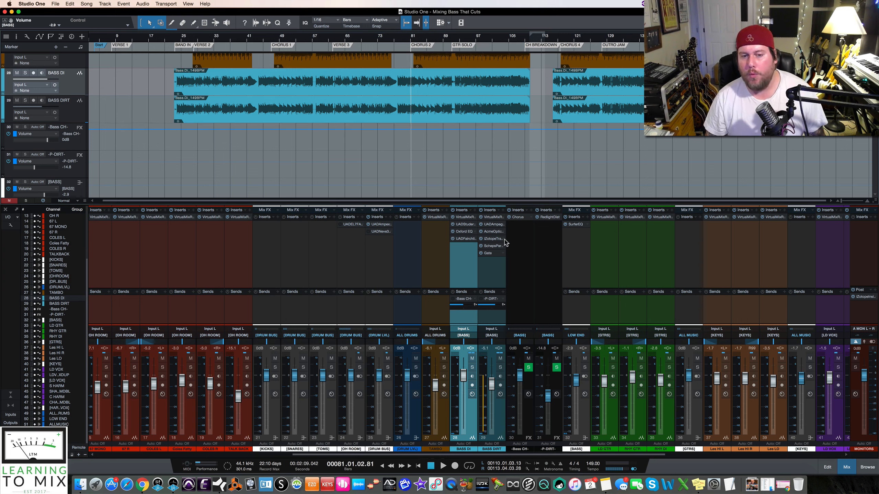
drag(576, 383, 576, 386)
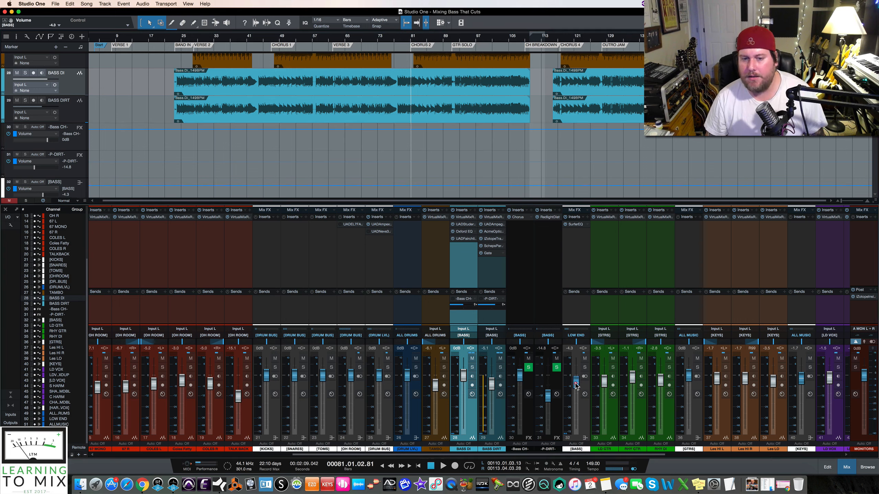
key(space)
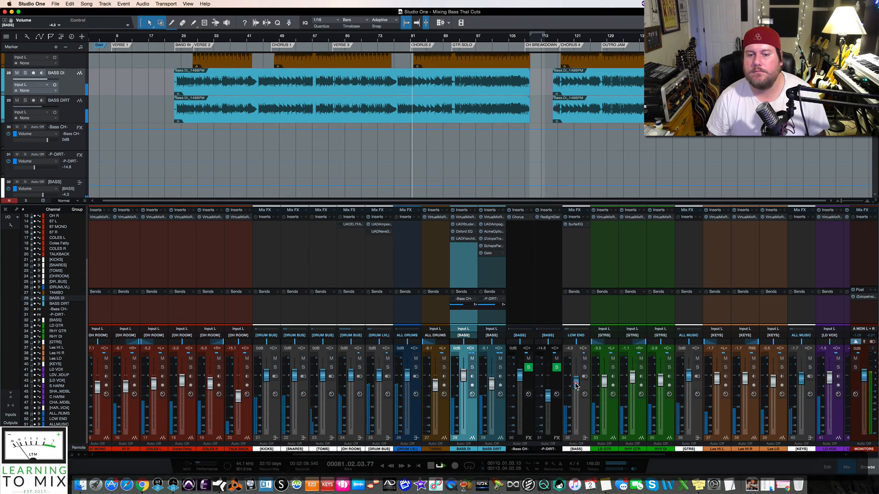
drag(576, 385, 576, 385)
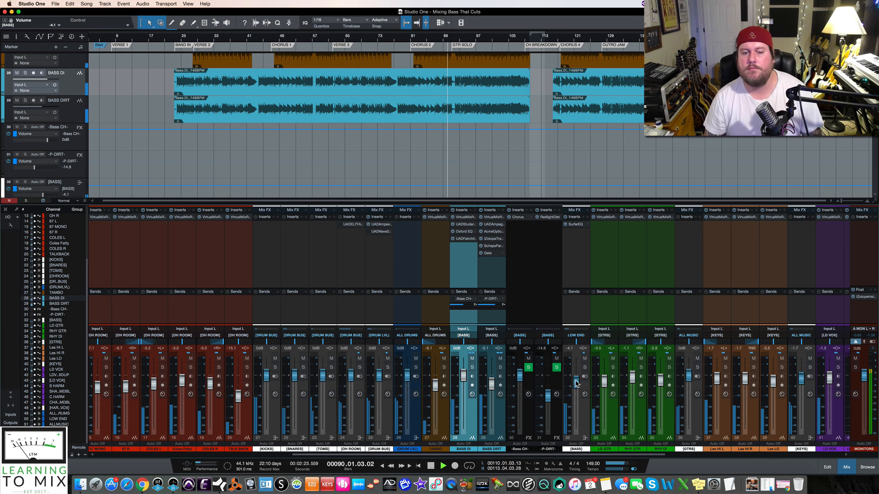
drag(576, 385, 577, 383)
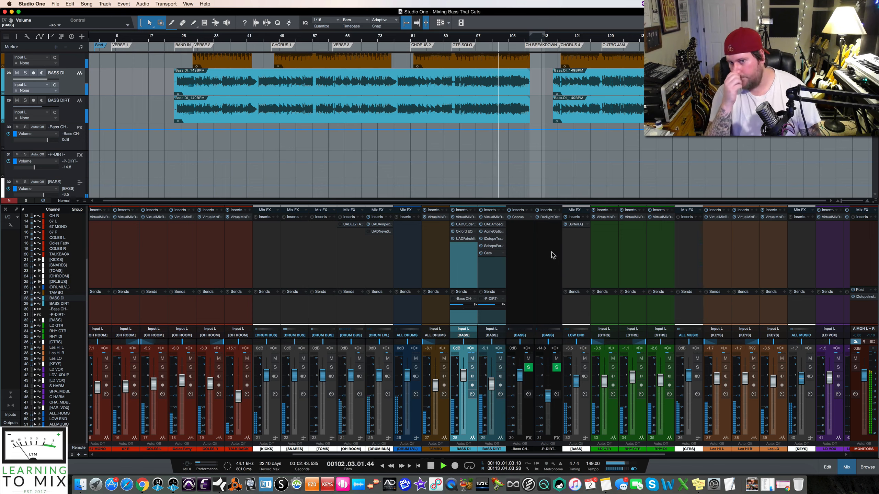
Step: Audition the soloed [BASS] bus with both bass tracks, and BASS DIRT on its own with the bus fader at +2.1 dB
click(585, 367)
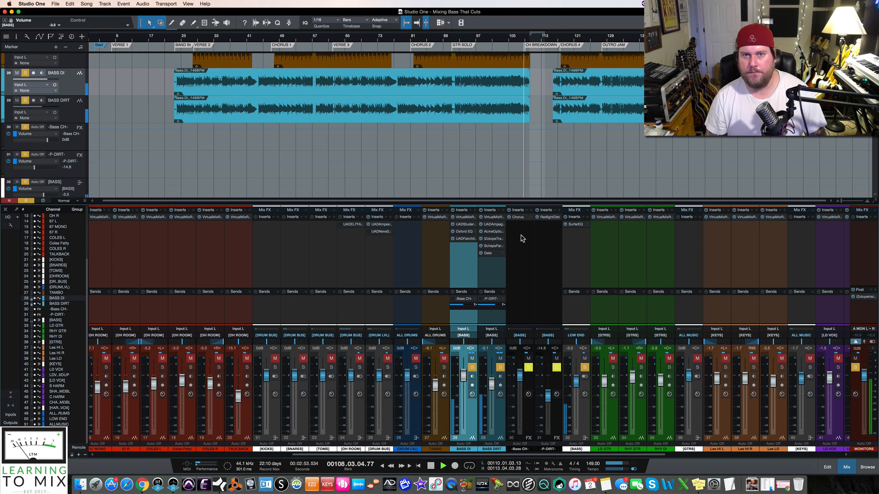
key(space)
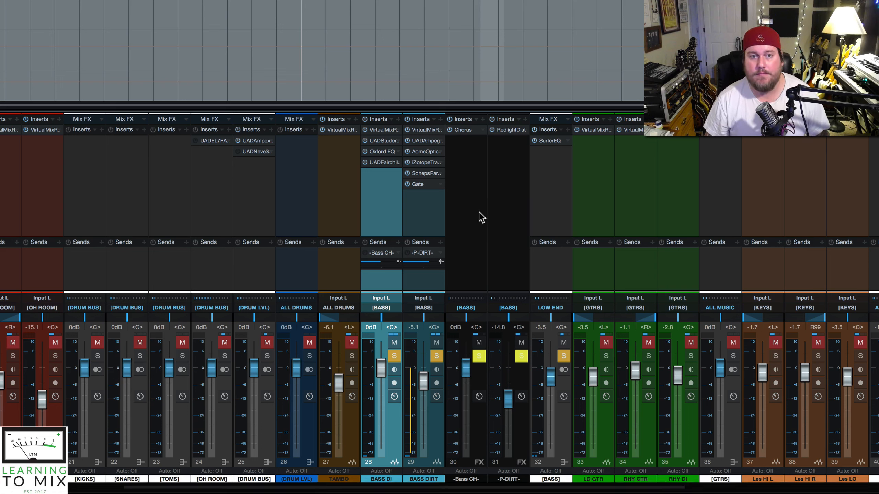
key(space)
click(395, 355)
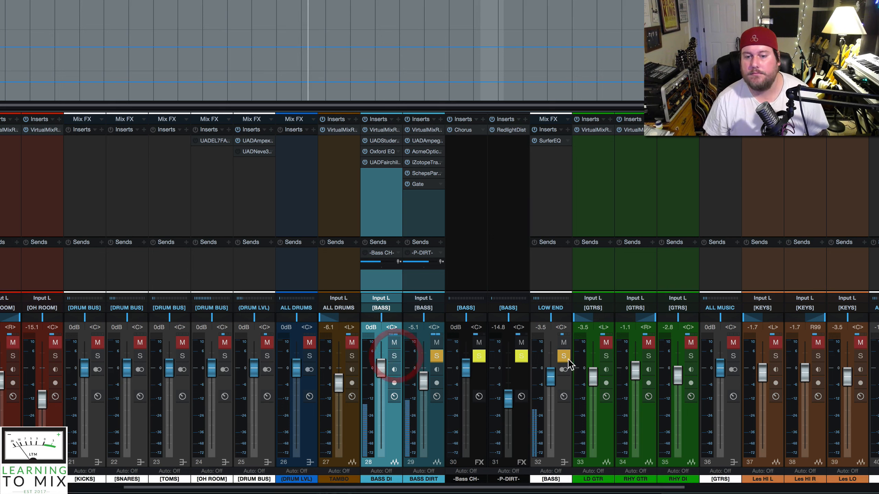
mouse_move(550, 377)
mouse_down()
mouse_move(549, 360)
mouse_move(552, 366)
mouse_up()
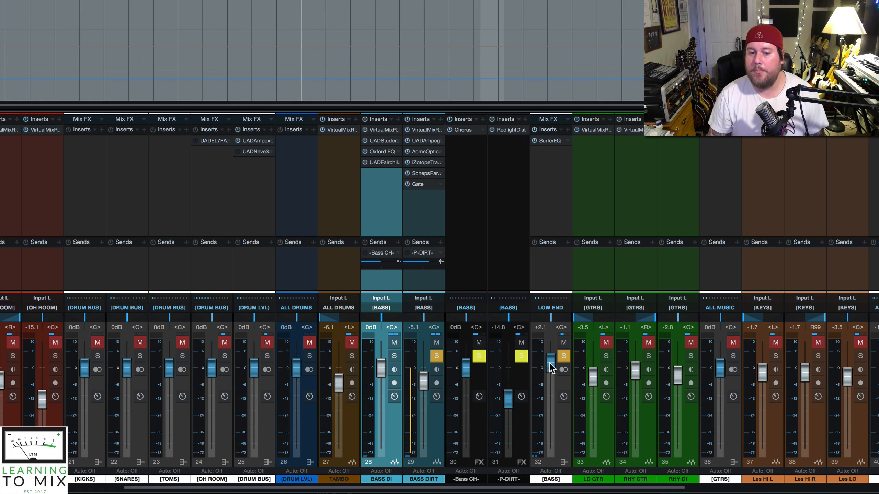
click(436, 357)
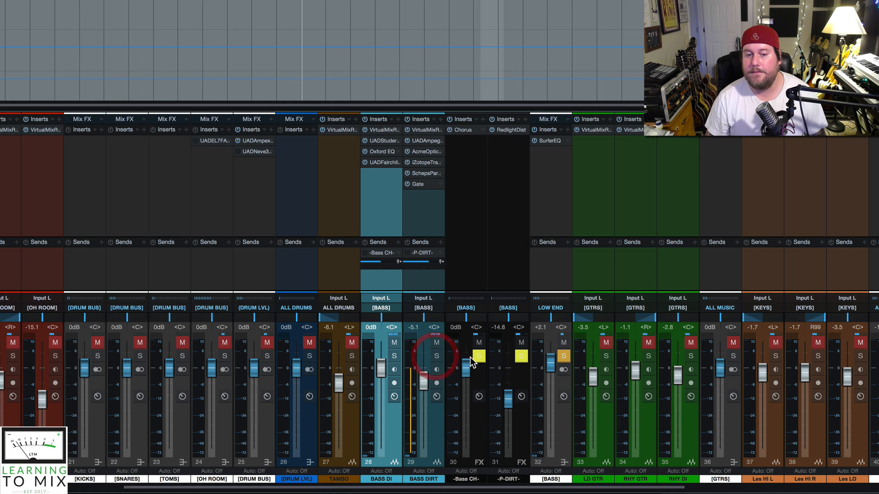
Step: Unsolo the [BASS] bus and set its fader to -5.3 dB while playing the full mix
click(564, 356)
drag(551, 364, 551, 380)
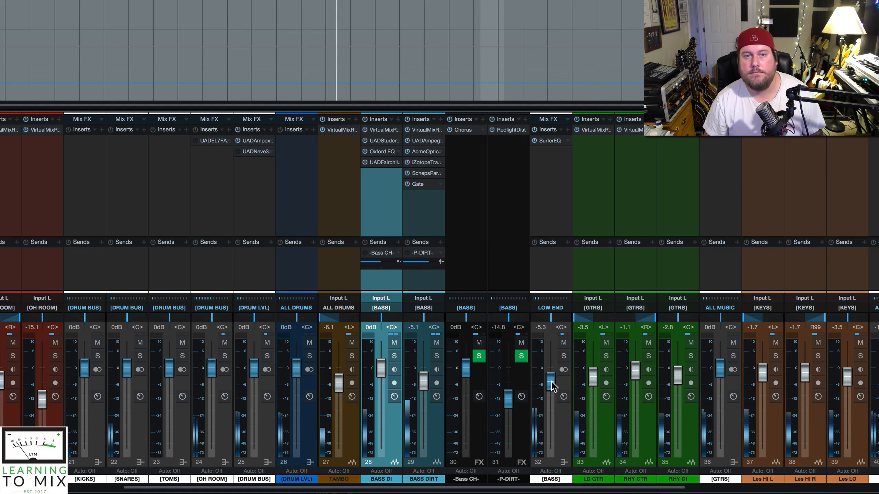
key(space)
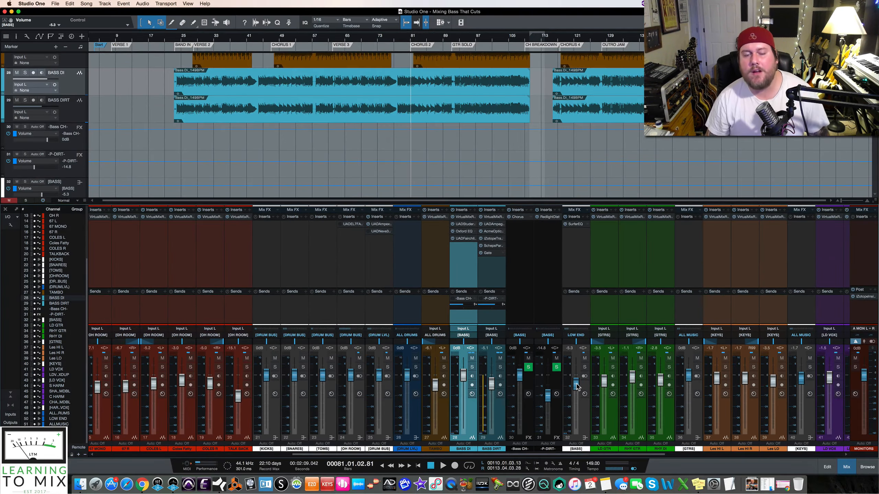
Step: Solo the BASS DI channel and examine its Virtual Mix Rack insert, closing it again
click(472, 367)
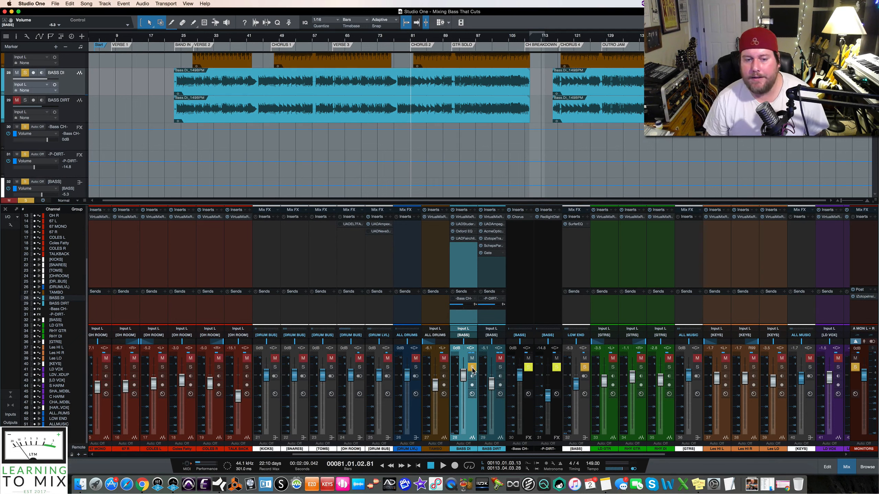
click(463, 218)
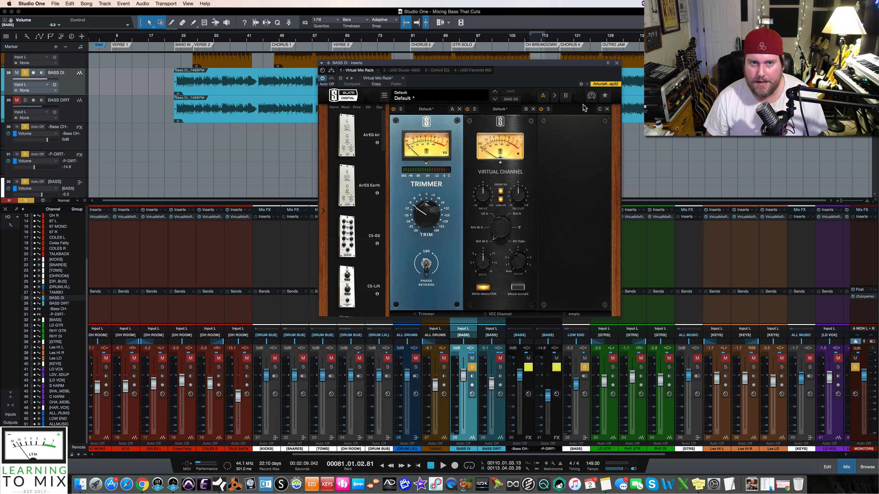
click(616, 64)
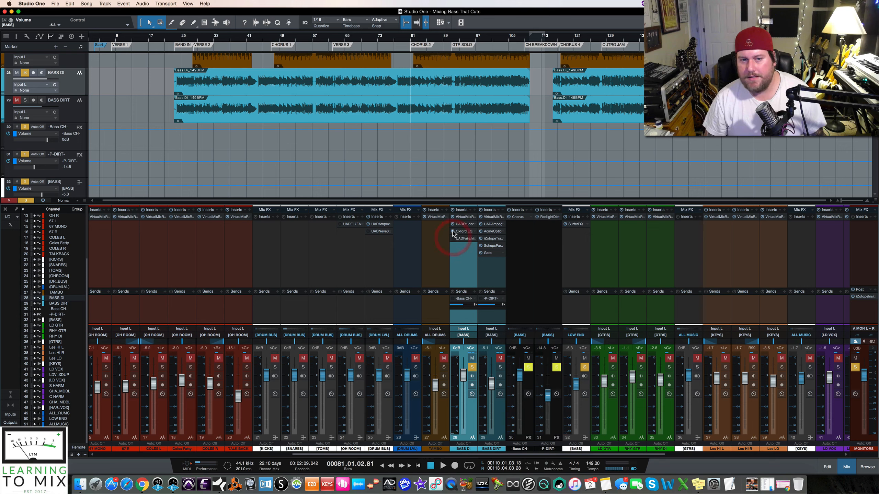
Step: Open the UAD Studer A800 insert on the BASS DI channel and turn it on
click(462, 226)
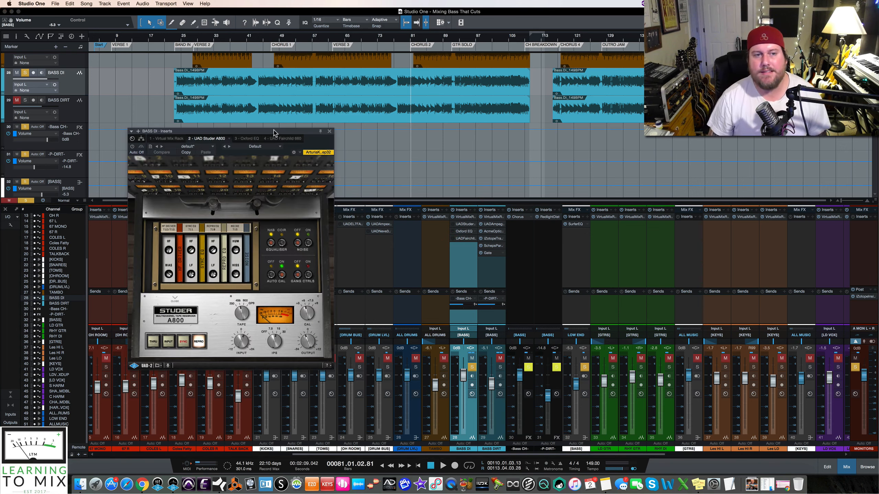
drag(273, 133, 294, 129)
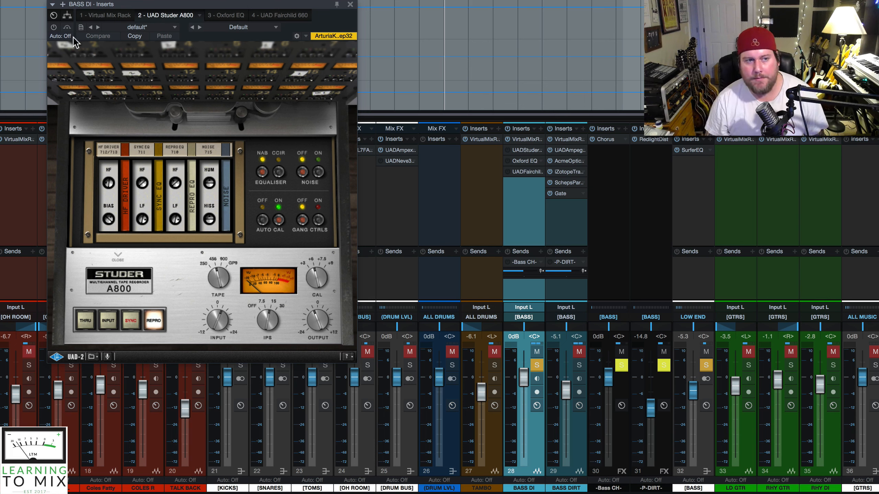
click(54, 27)
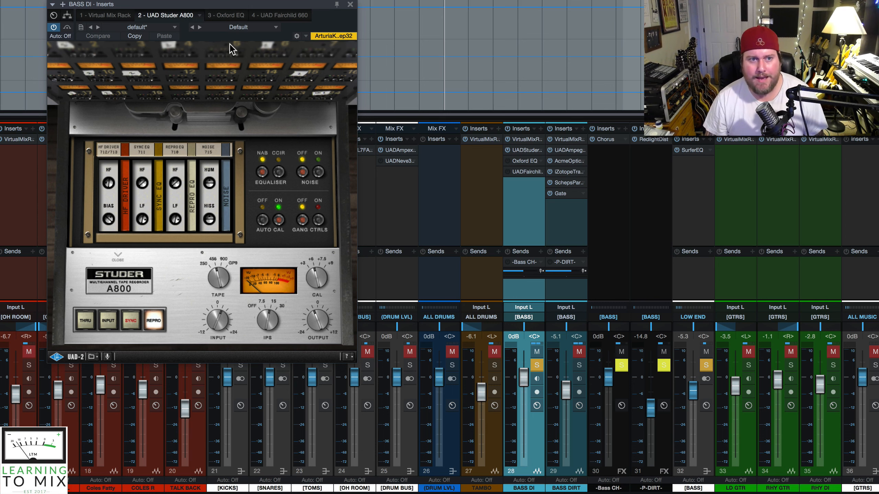
Step: Turn on the Oxford EQ and UAD Fairchild 660 inserts on BASS DI and close the insert editor
click(225, 15)
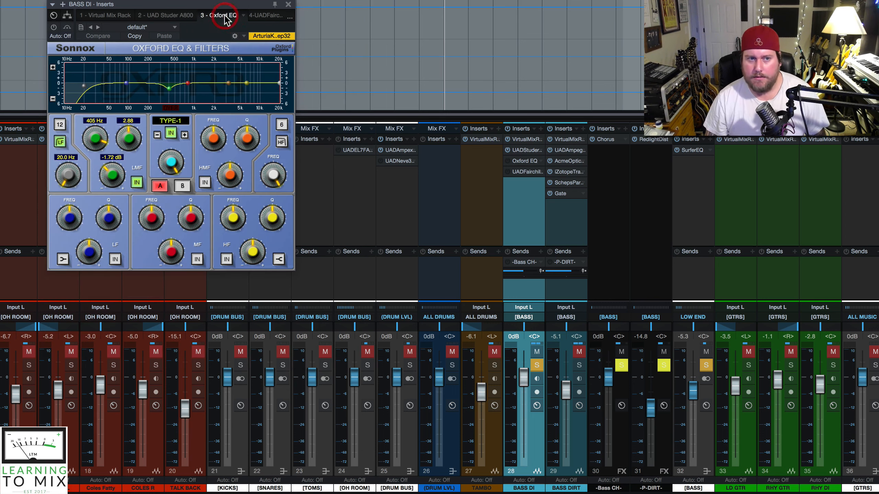
click(54, 28)
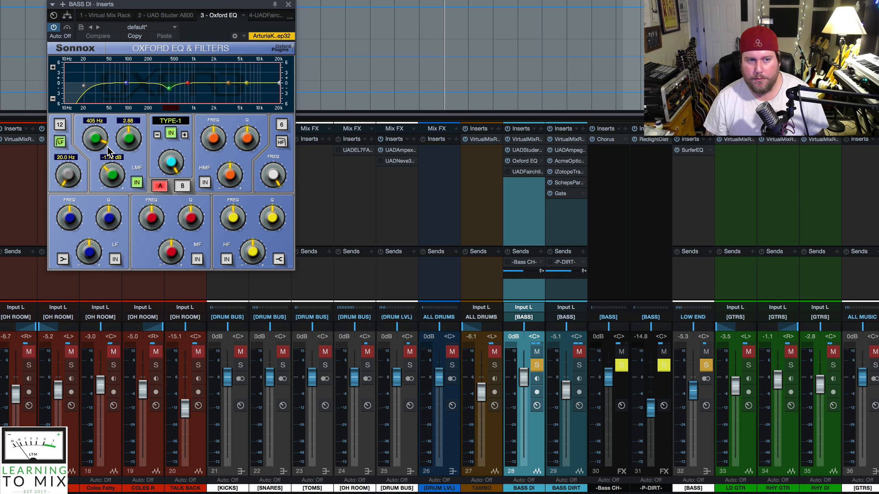
click(266, 15)
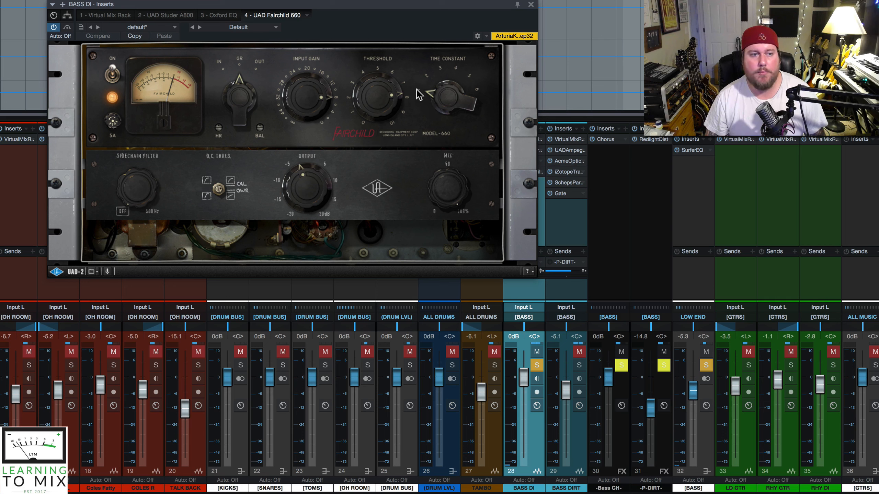
click(531, 4)
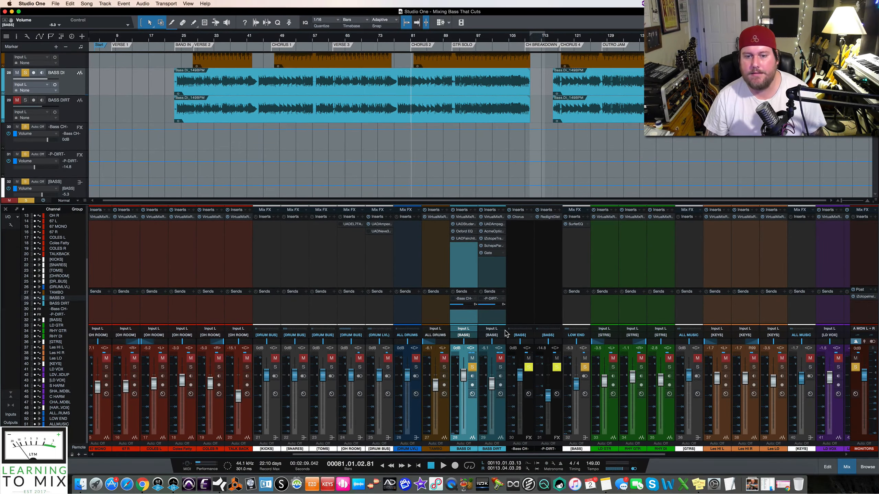
Step: Play the soloed BASS DI through its active inserts and raise the [BASS] bus fader to +3.2 dB
key(space)
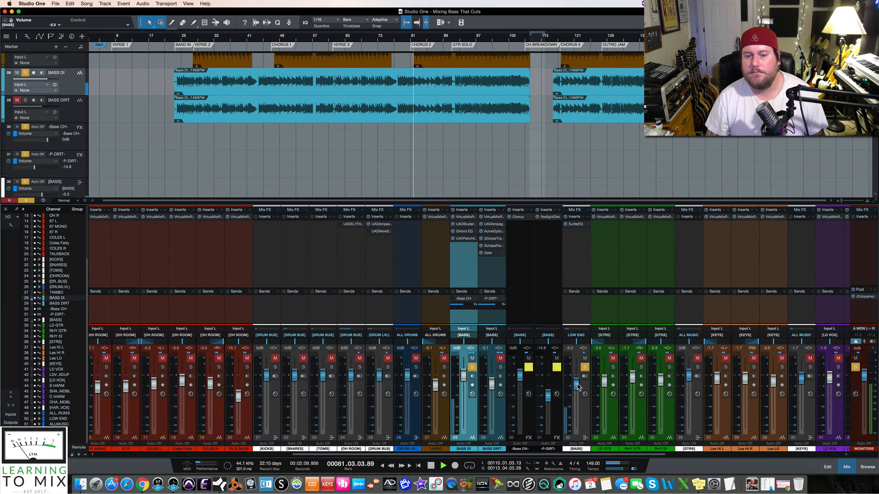
drag(576, 387, 576, 377)
drag(576, 371, 576, 368)
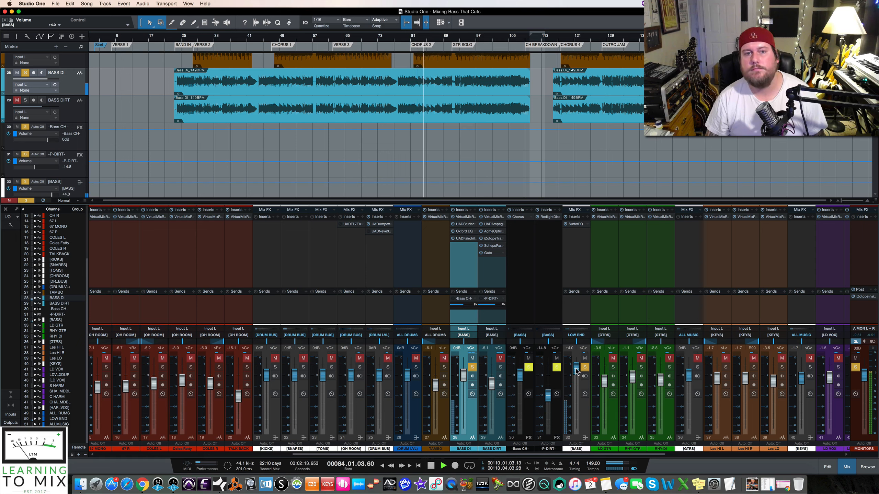
drag(576, 371, 577, 373)
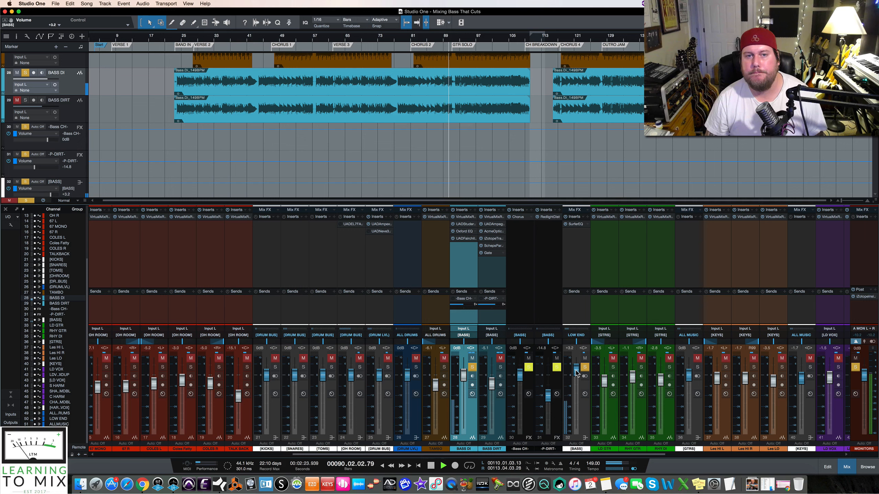
key(space)
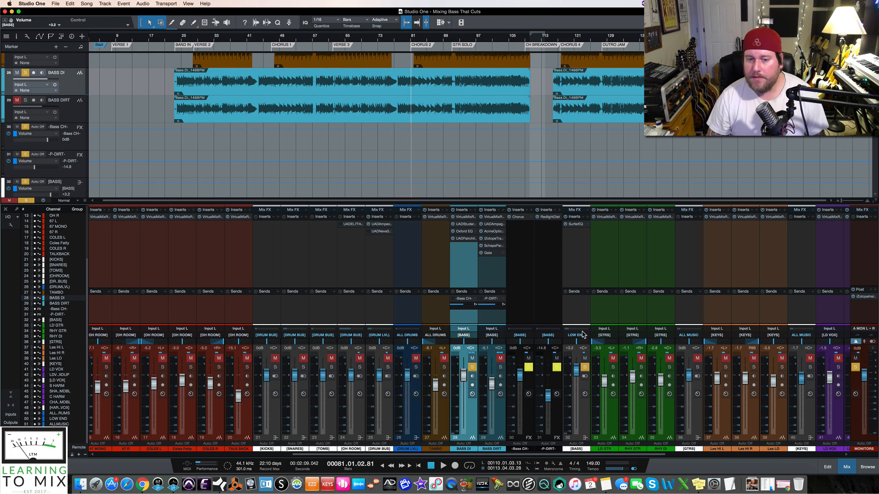
Step: Examine the SurferEQ insert on the [BASS] bus during playback, including from bar 92 in GTR SOLO, and close its editor
click(575, 224)
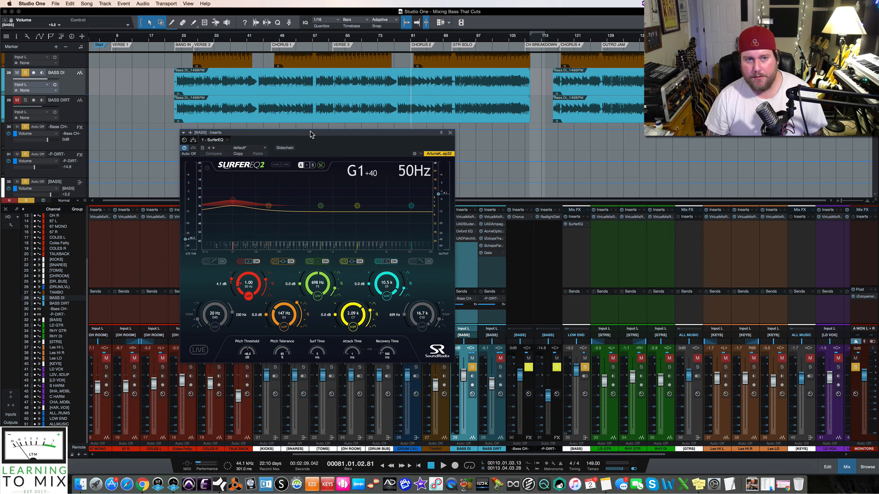
drag(310, 134, 263, 130)
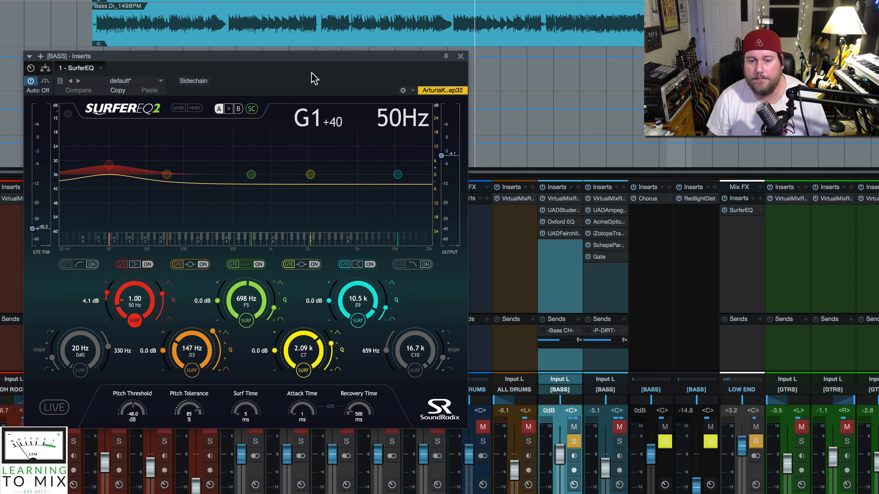
key(space)
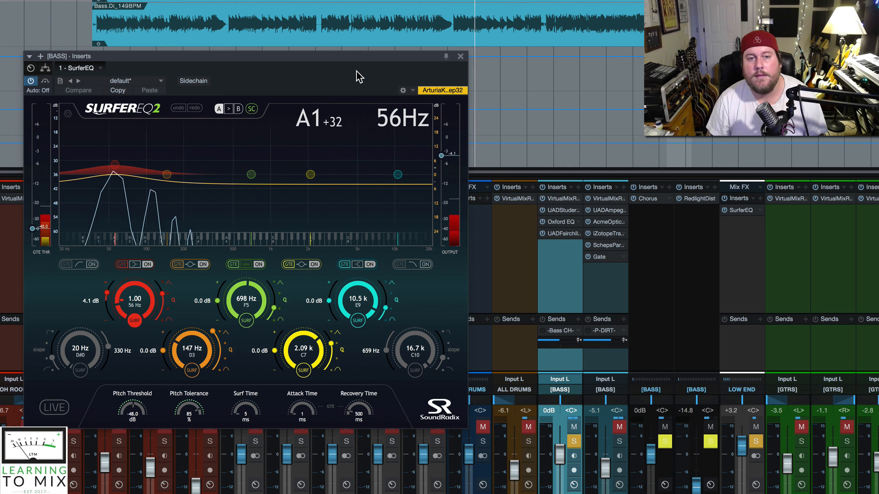
key(space)
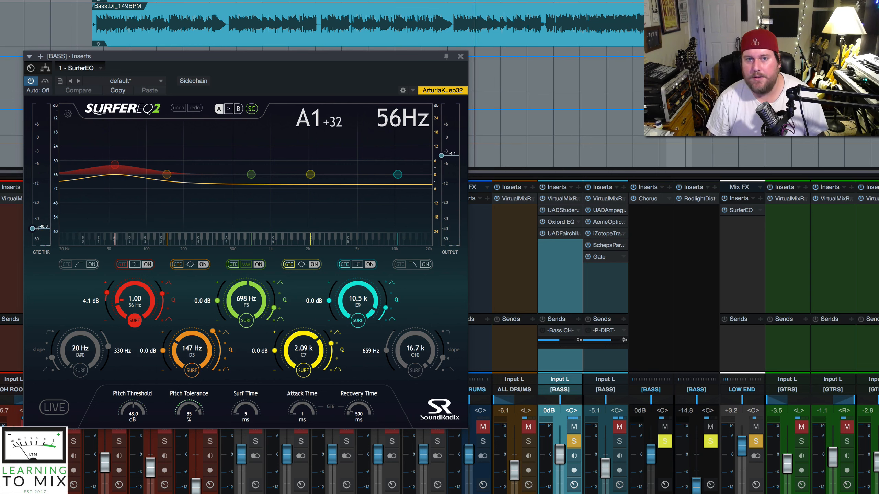
click(552, 1)
key(space)
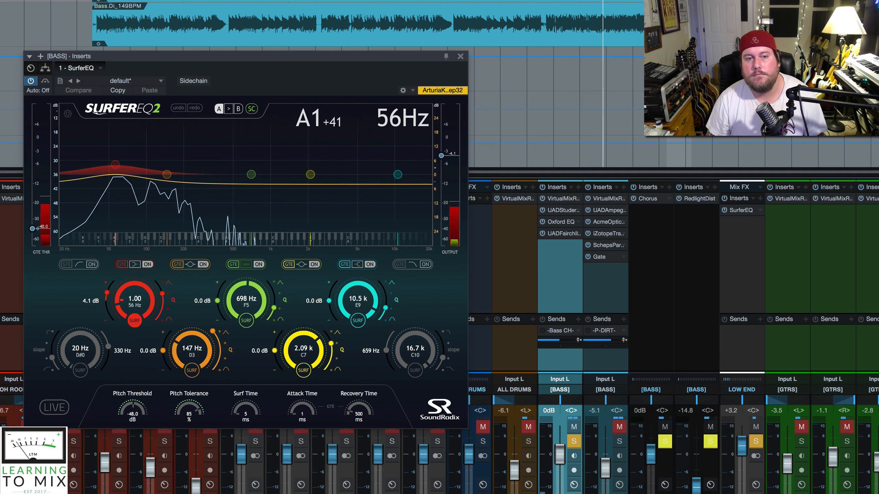
key(space)
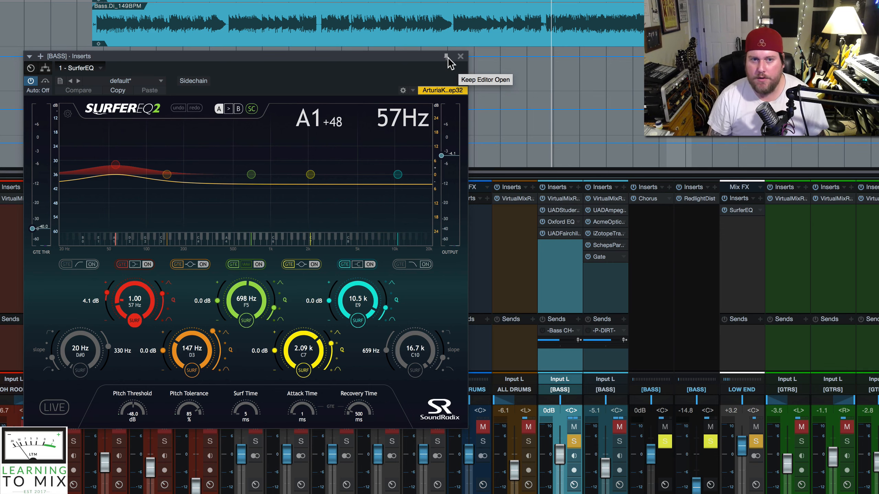
click(460, 56)
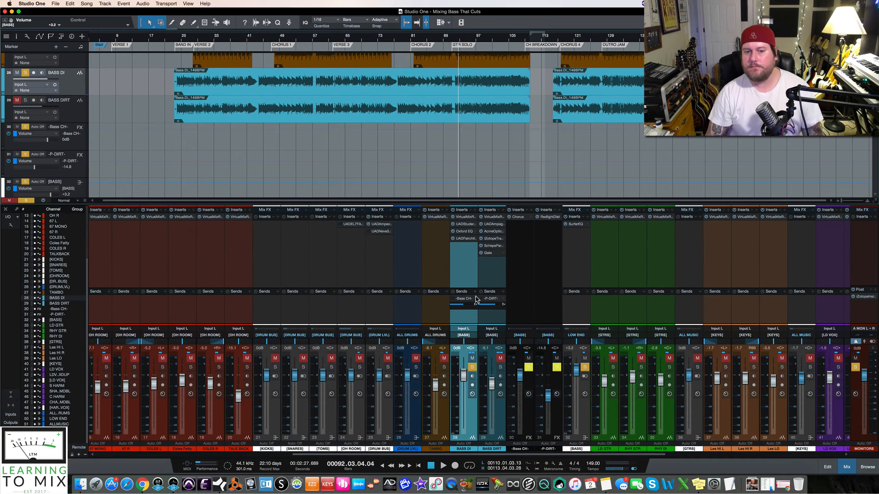
Step: Unsolo BASS DI and bypass the BASS DIRT inserts from UAD Ampeg down to Gate
click(472, 367)
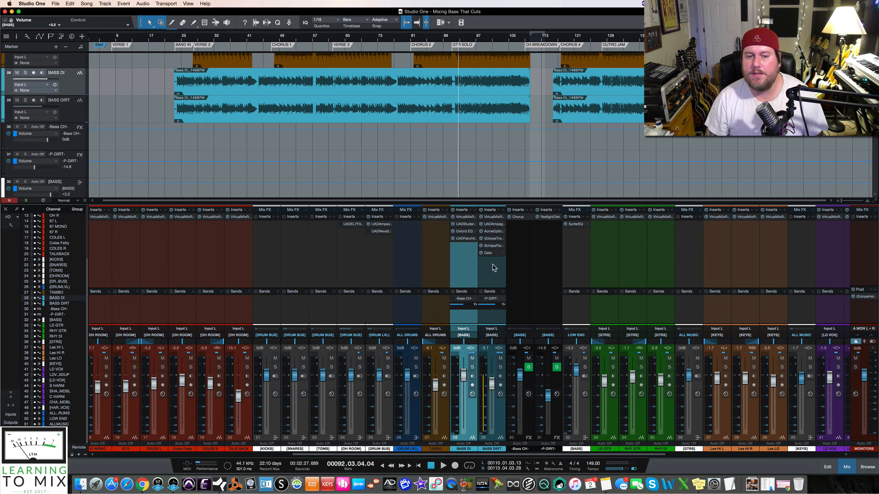
scroll(360, 255, right, 5)
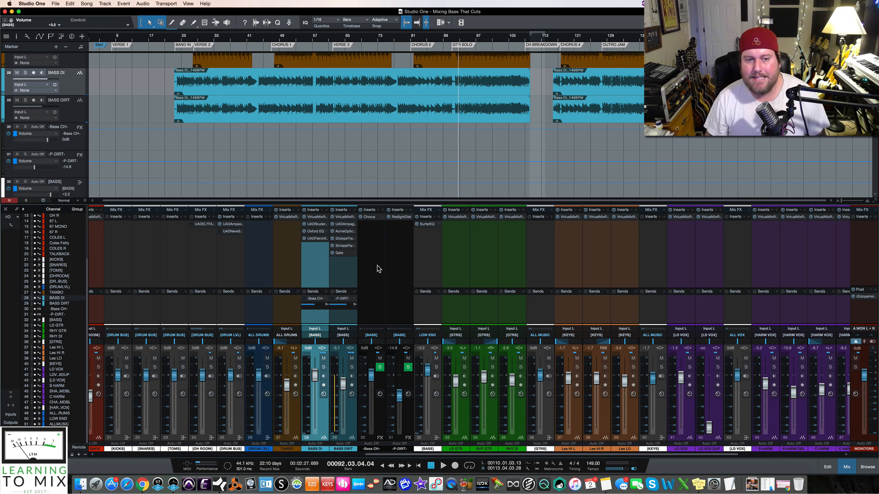
click(332, 254)
click(332, 239)
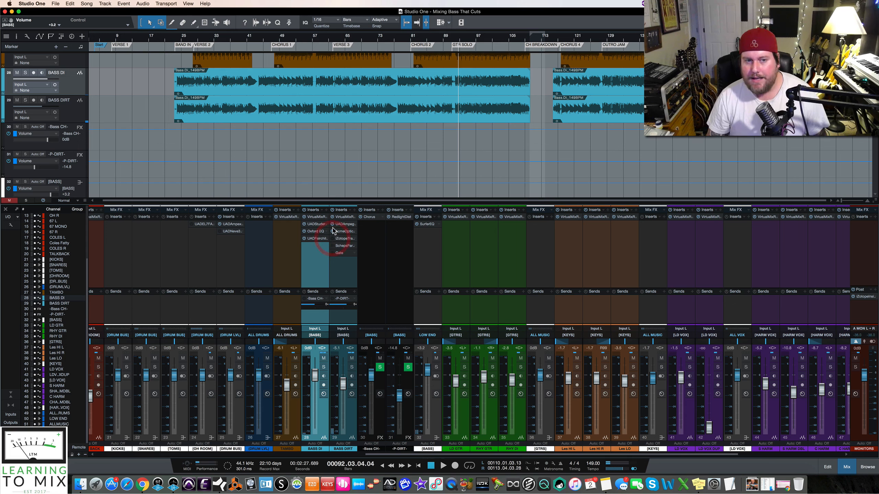
click(333, 231)
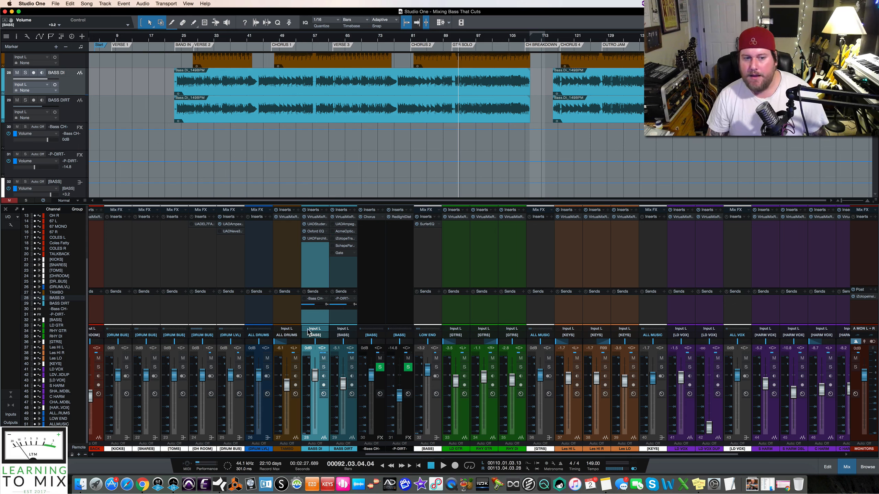
Step: Solo the BASS DIRT channel together with the -Bass CH- and -P-DIRT- effects channels
click(352, 367)
click(380, 367)
click(408, 367)
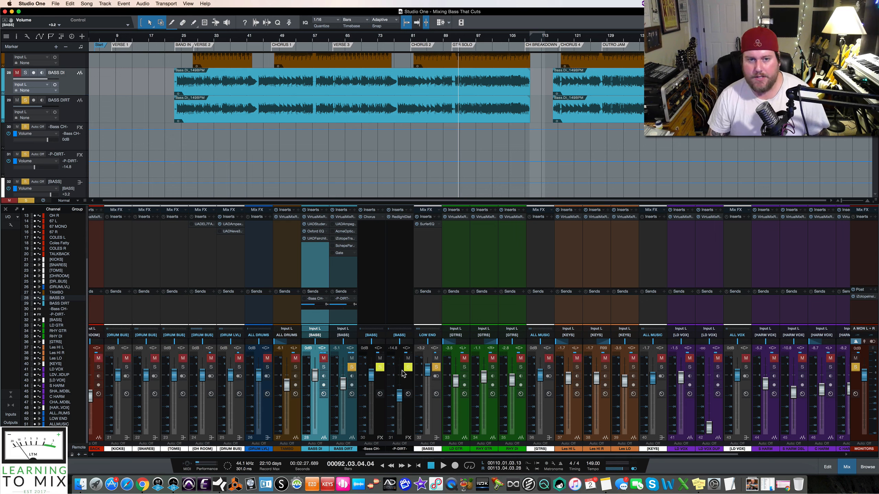
Step: Audition the unprocessed BASS DIRT with the [BASS] bus fader at +10.0 dB, stop playback, and lower the fader to -1.4 dB
key(space)
drag(428, 371, 428, 362)
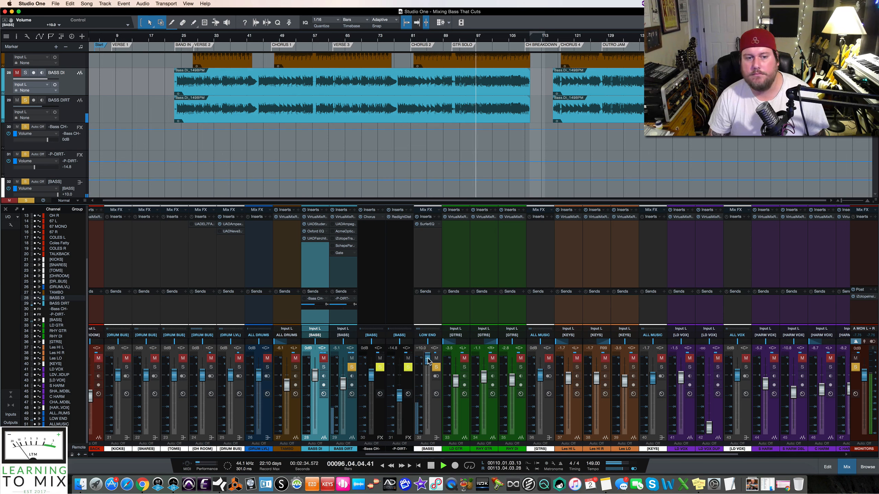
key(space)
drag(428, 361, 427, 379)
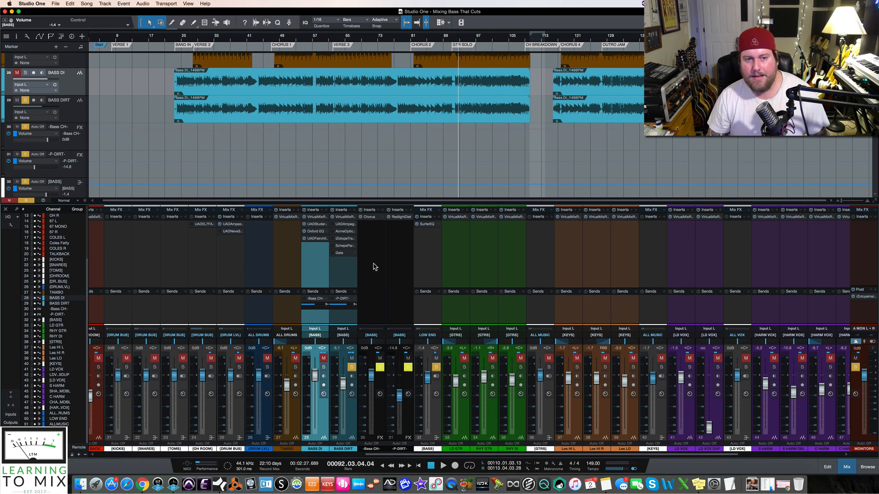
Step: Open and turn on the UAD Ampeg SVTVR insert on BASS DIRT and view its cabinet choices, keeping 09 1x15 563
click(345, 224)
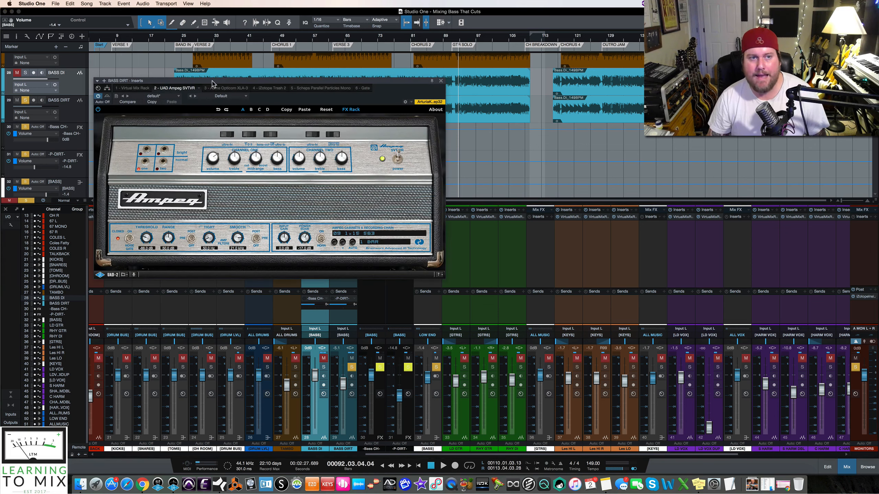
drag(213, 83, 224, 79)
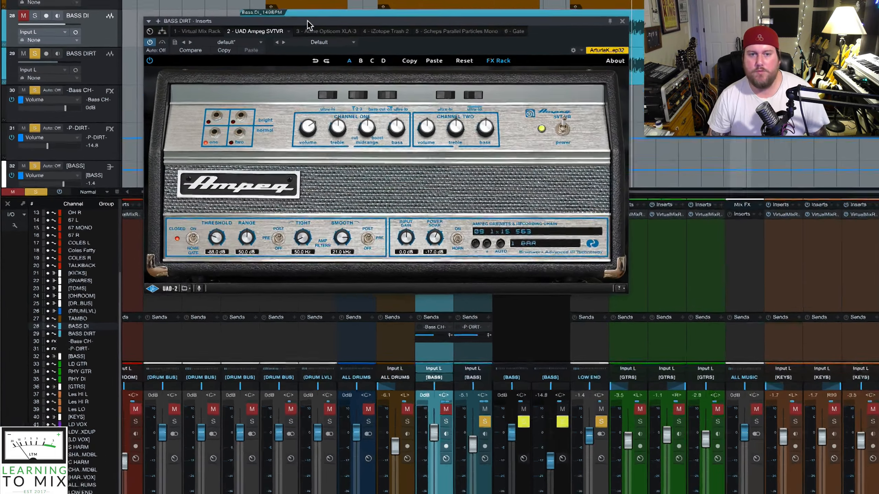
scroll(751, 268, left, 6)
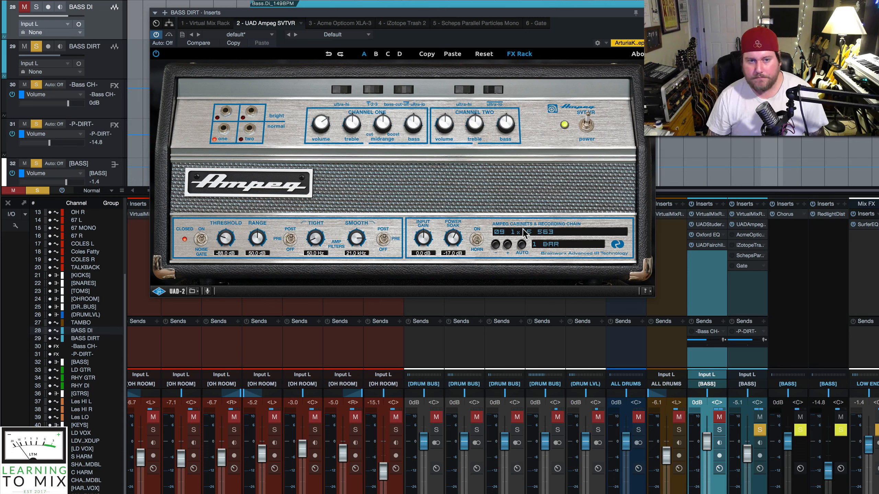
click(533, 234)
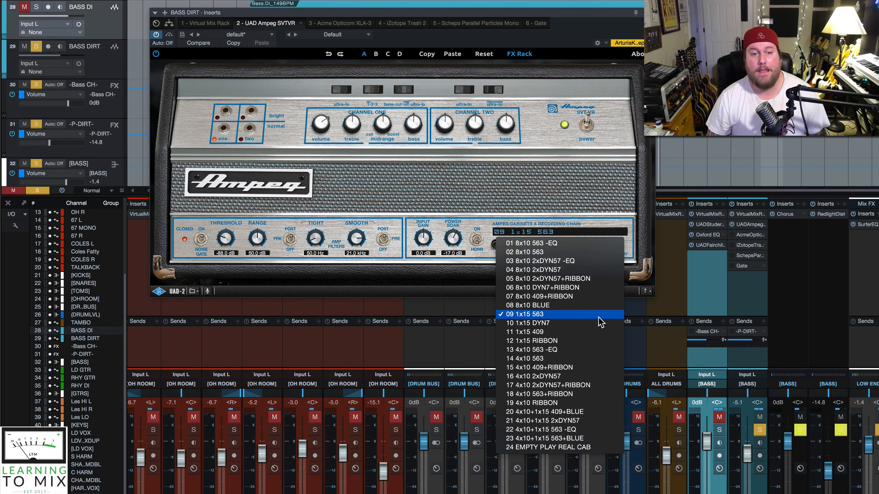
click(579, 182)
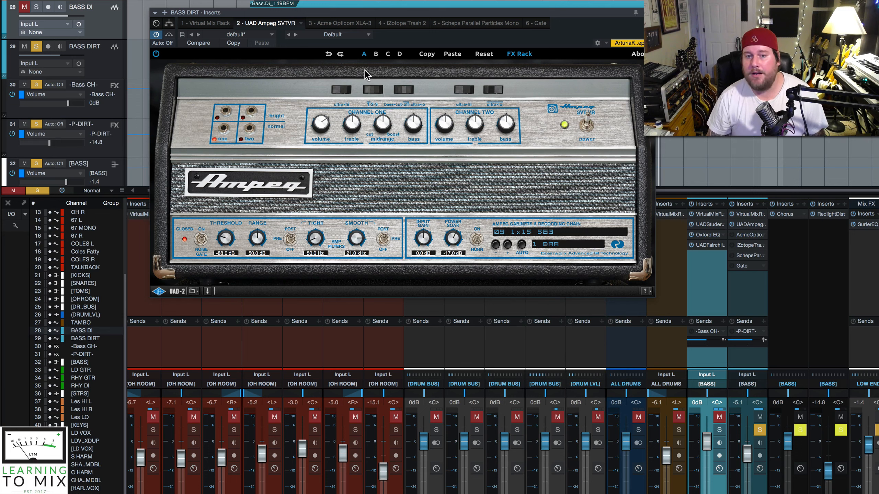
Step: Compare BASS DIRT with the Ampeg amp off and on during playback, with the [BASS] bus fader at +9.0 dB, leaving the amp on
click(156, 54)
key(space)
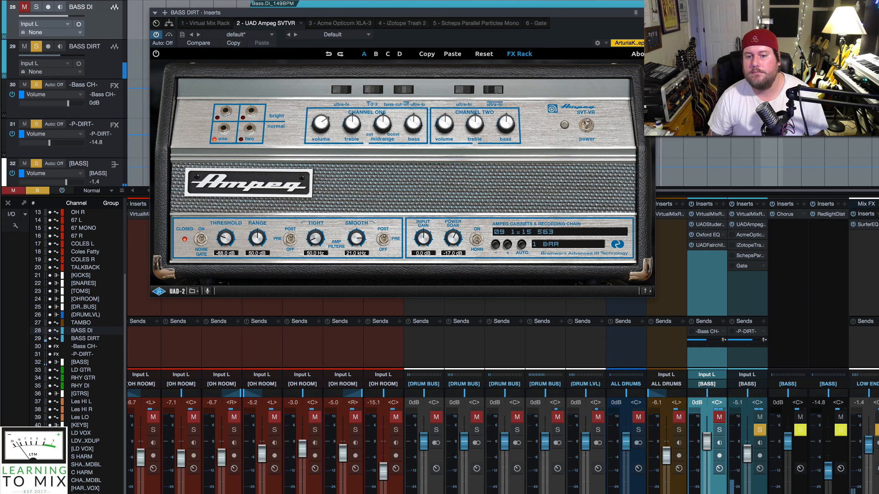
drag(866, 450, 867, 427)
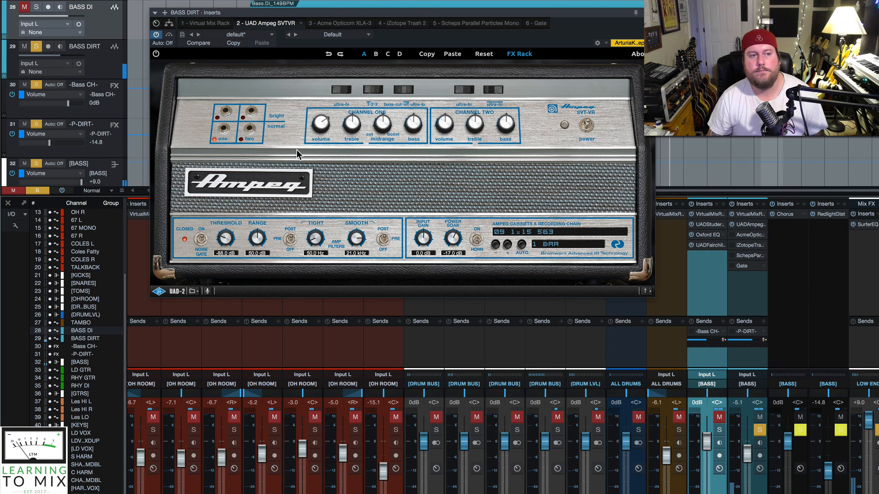
click(156, 53)
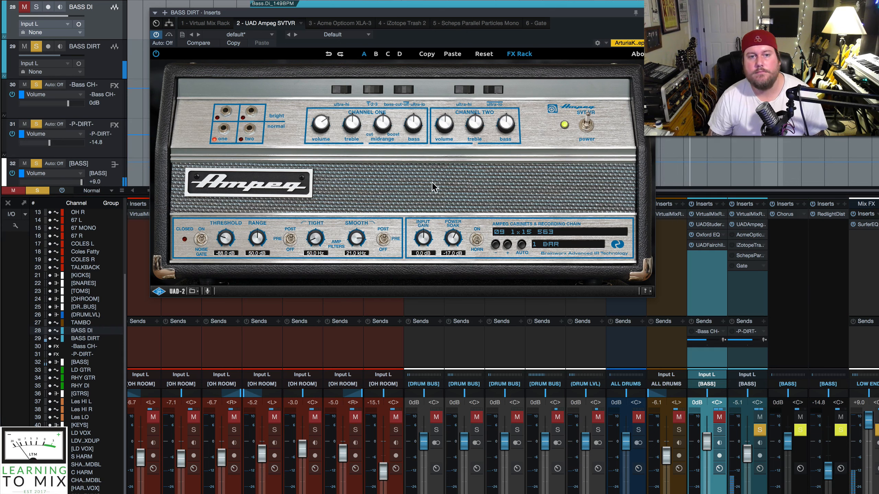
click(587, 127)
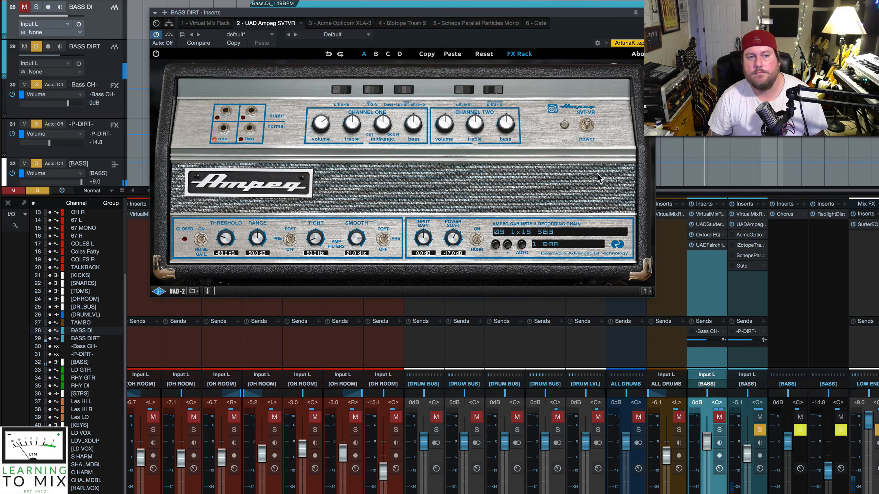
click(586, 118)
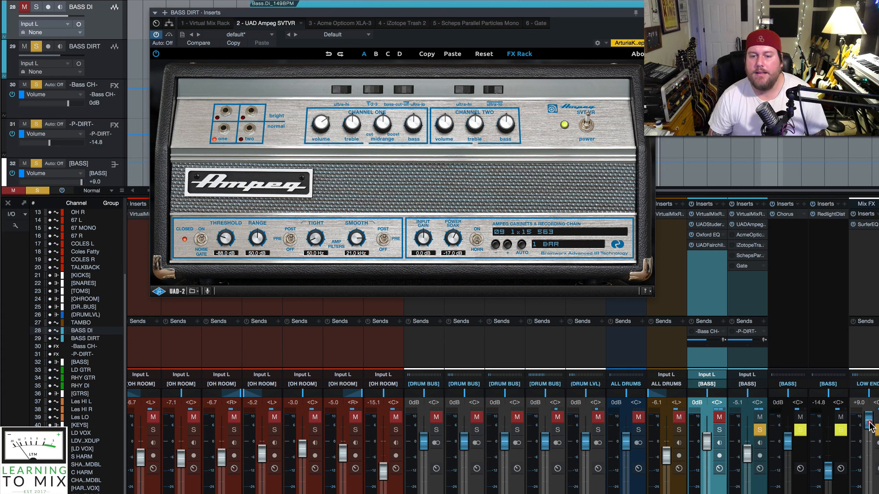
Step: Lower the [BASS] bus fader to +7.7 dB, then turn on the Acme Opticom XLA-3 insert on BASS DIRT and audition it
drag(869, 425, 869, 431)
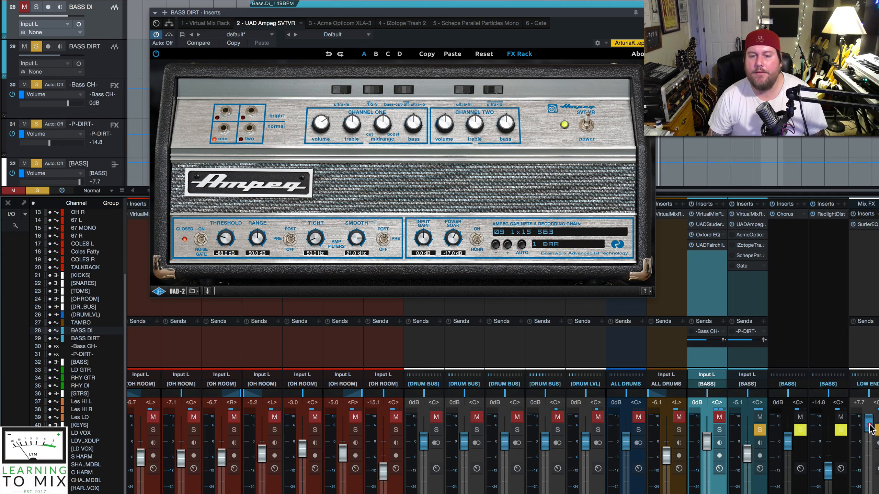
click(341, 23)
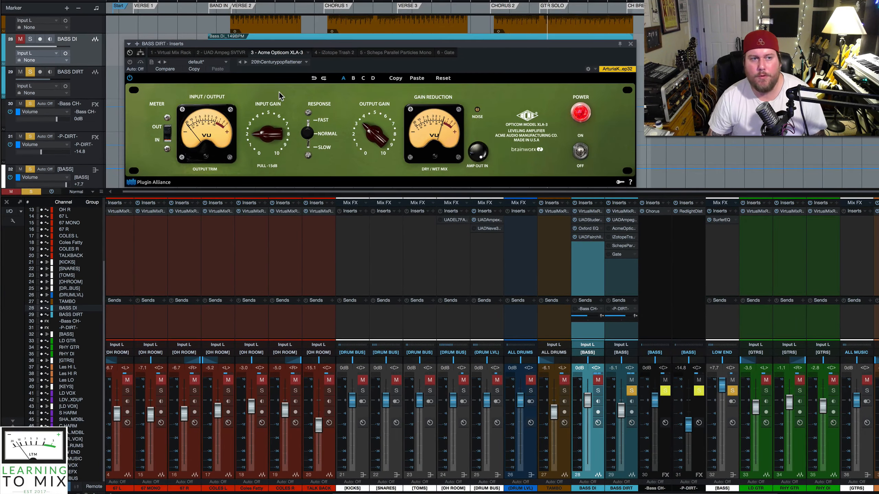
click(130, 63)
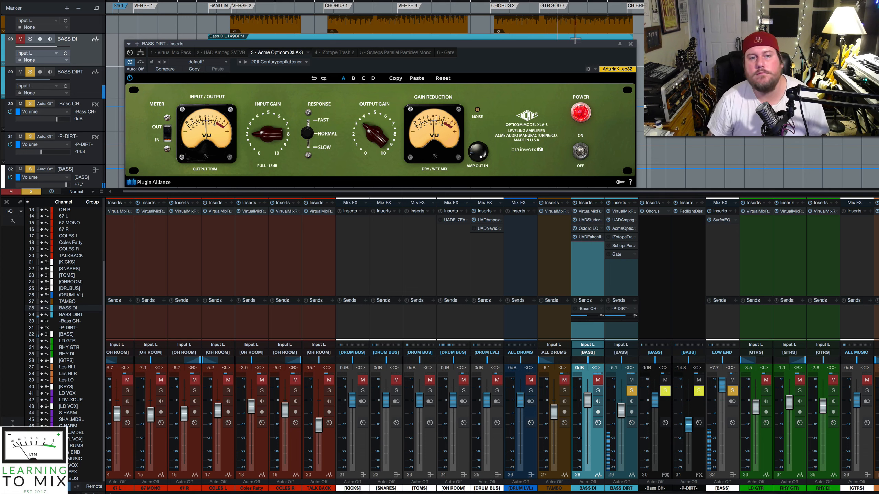
click(609, 229)
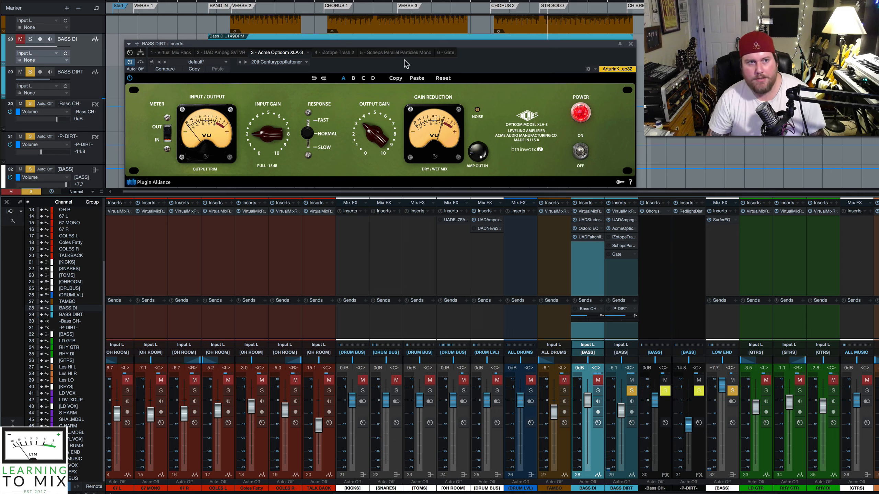
Step: Open iZotope Trash 2 on BASS DIRT, dismiss its Preset Manager, and review Filter 1 and both Trash distortion stages
click(335, 53)
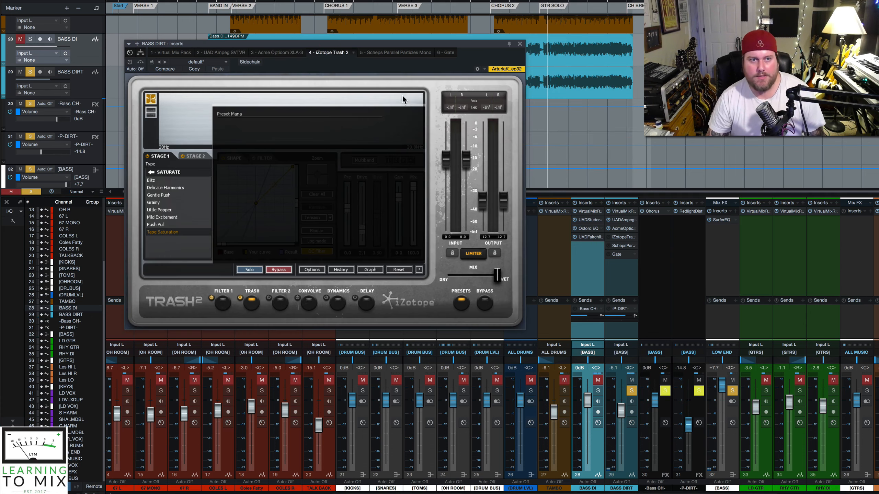
drag(423, 42, 424, 45)
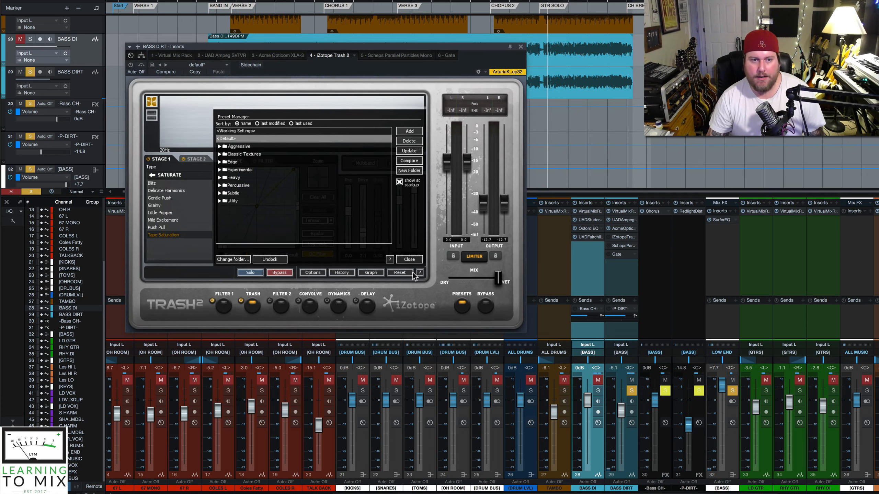
click(415, 256)
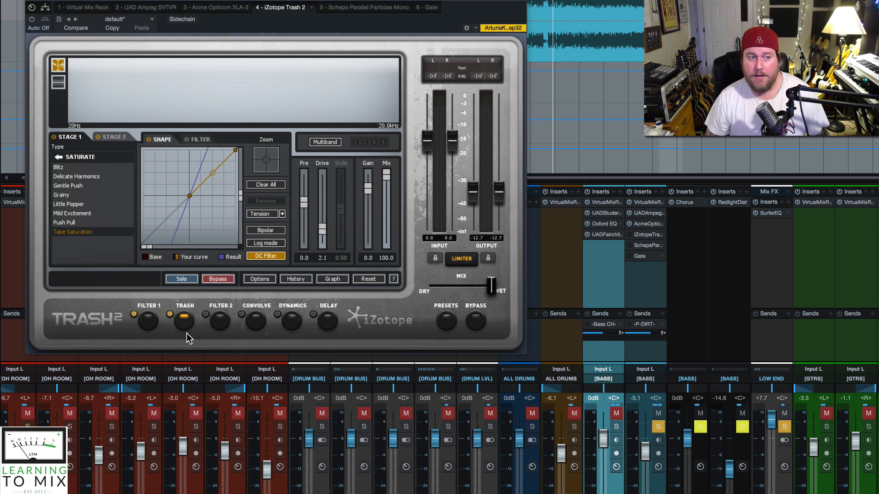
click(148, 322)
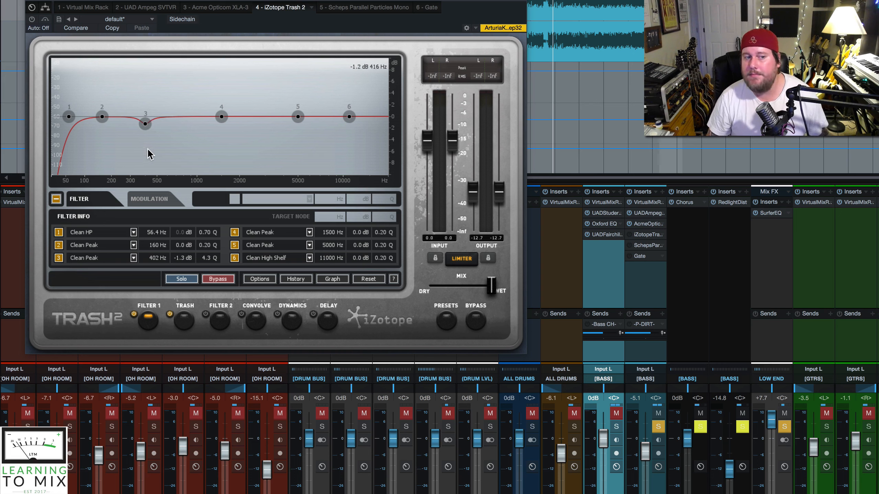
click(184, 324)
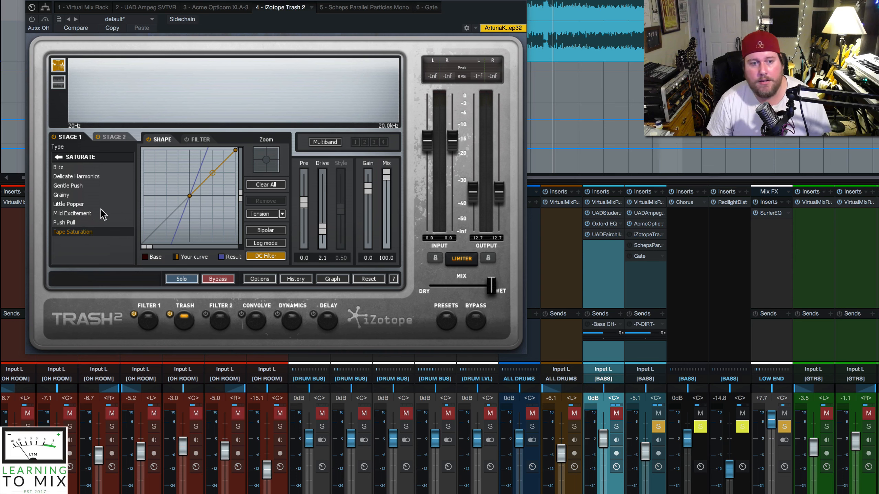
click(115, 138)
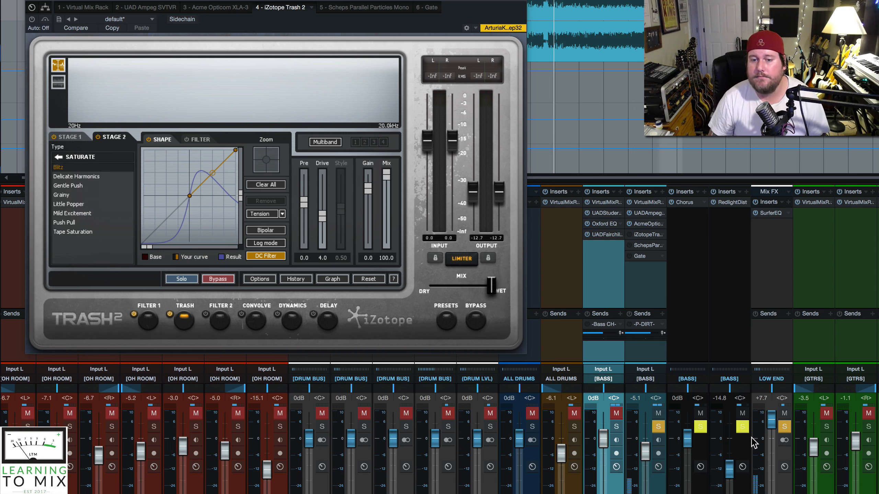
Step: Turn on Trash 2 with the [BASS] bus fader at +6.7 dB, compare it bypassed and active during playback, leave it active, and stop playback
click(629, 235)
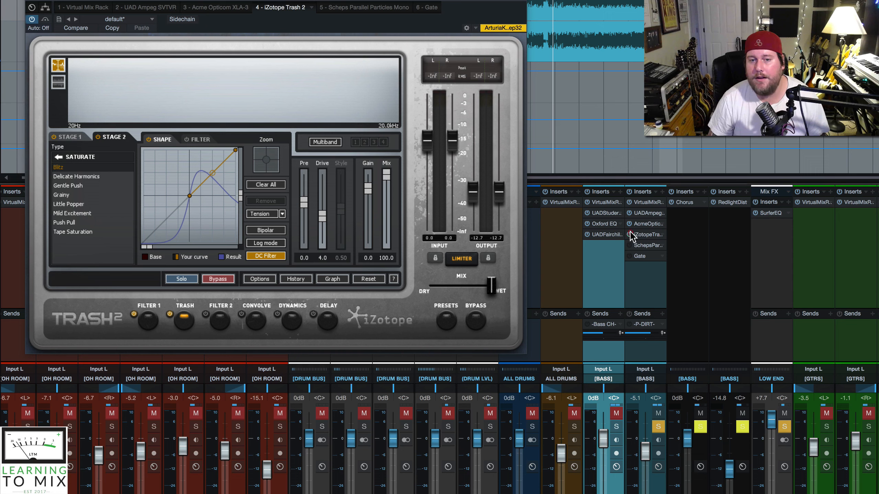
drag(769, 423, 768, 425)
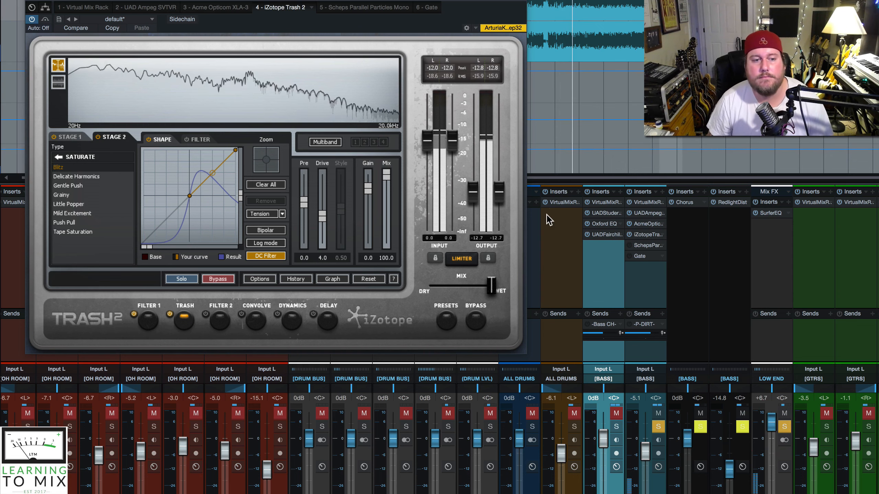
click(477, 320)
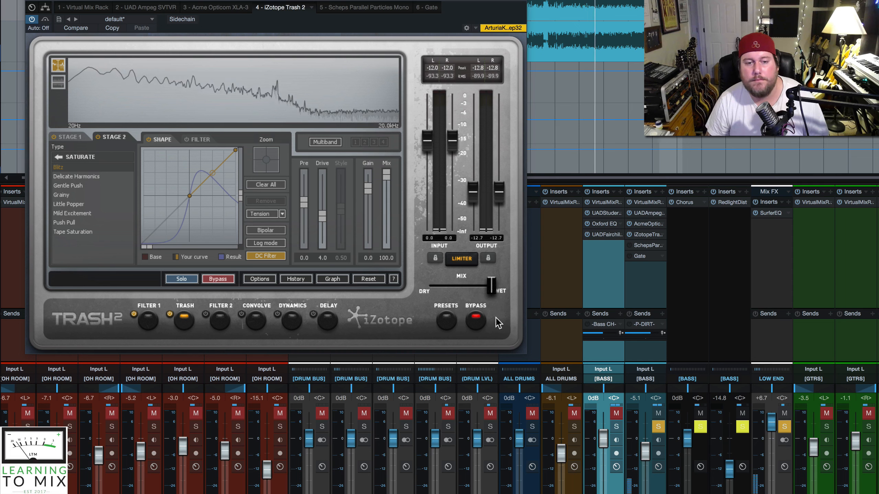
click(476, 321)
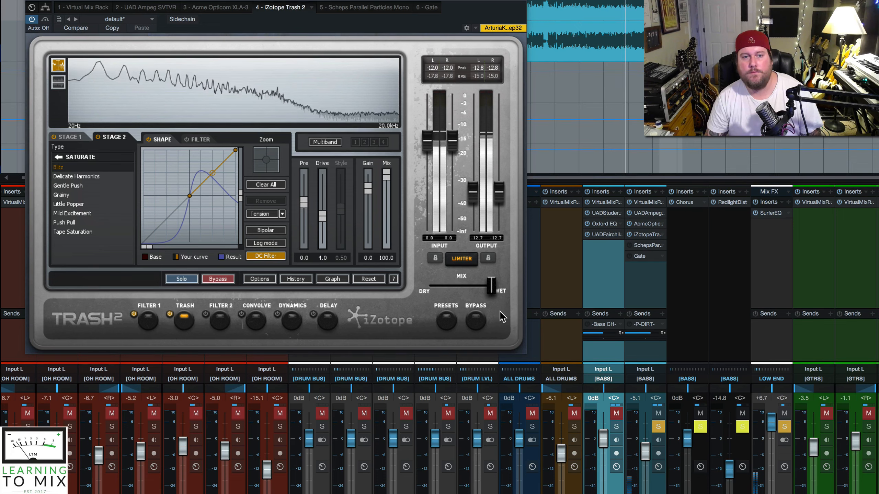
key(space)
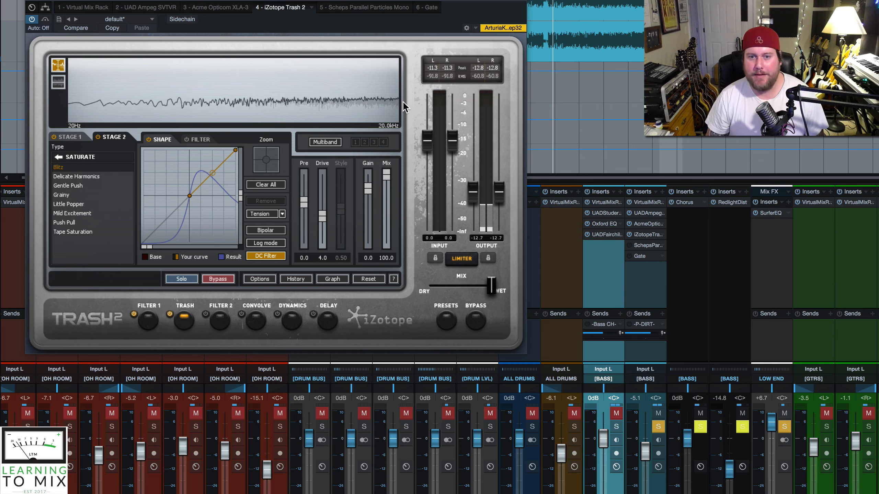
Step: Turn on the Gate insert on BASS DIRT and open its settings in a fully visible window
click(629, 256)
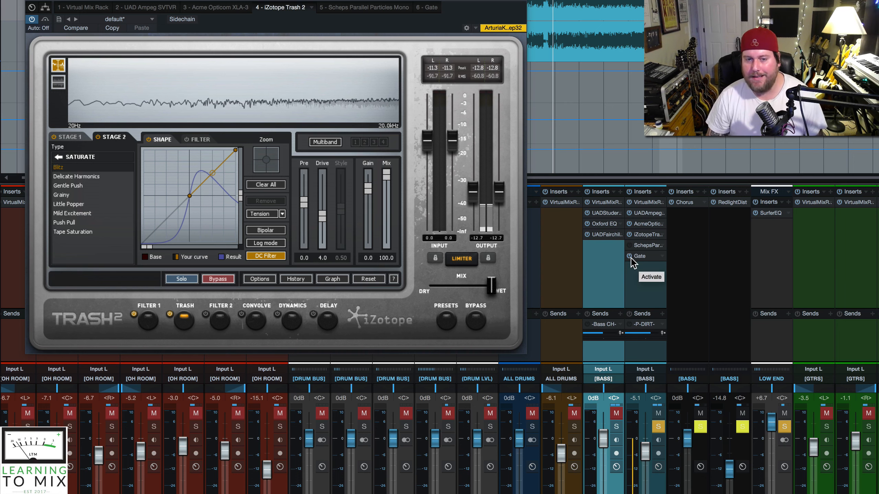
click(640, 256)
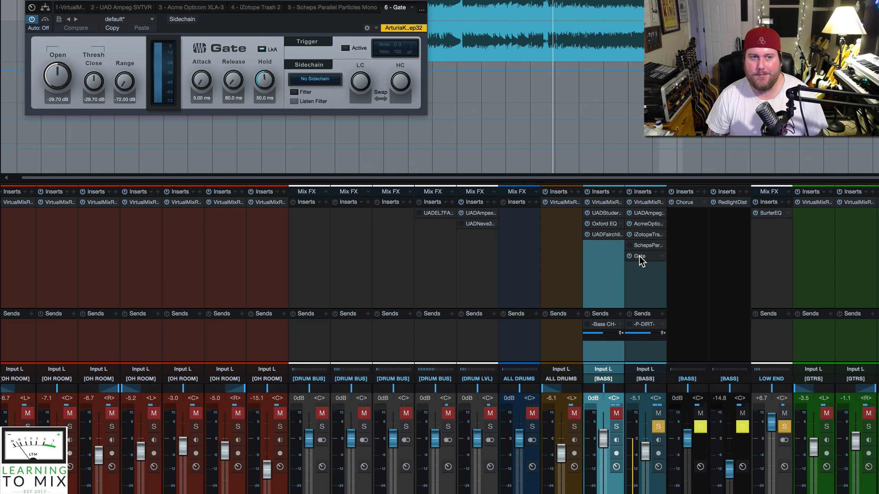
drag(300, 1, 335, 49)
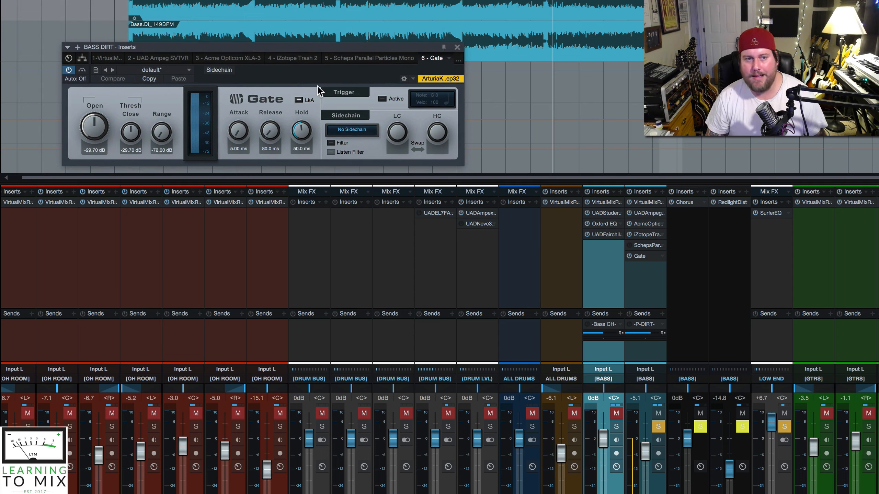
Step: Open Scheps Parallel Particles on BASS DIRT and compare it off and on during playback, leaving it turned on
click(356, 57)
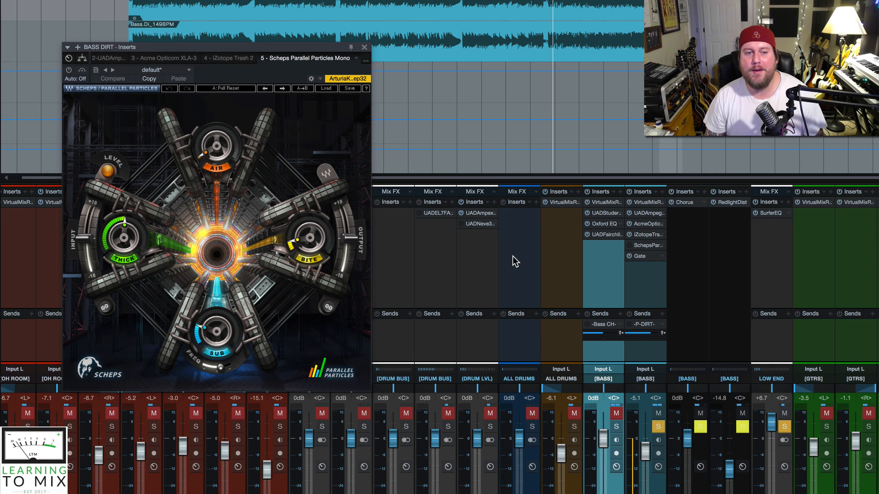
click(629, 245)
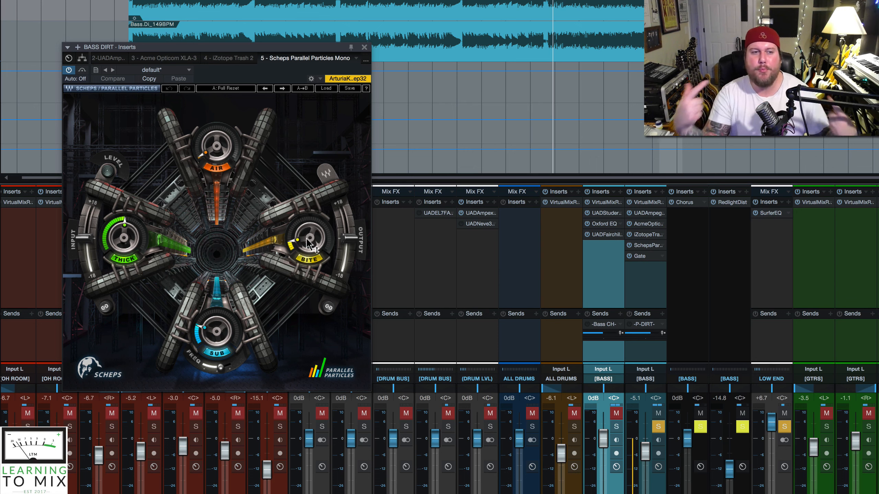
mouse_move(308, 243)
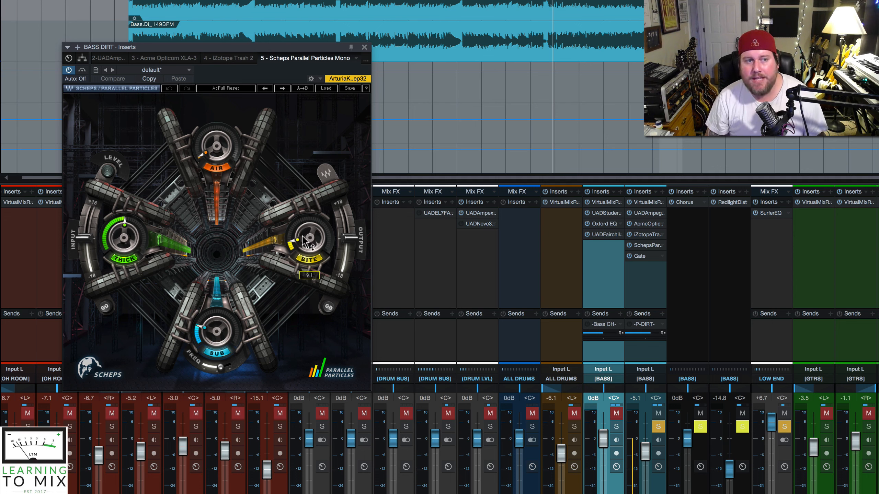
click(69, 70)
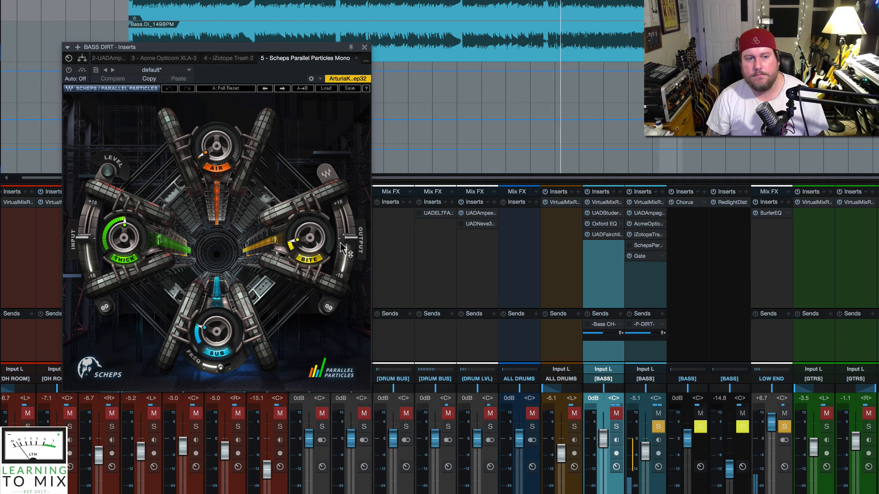
click(69, 71)
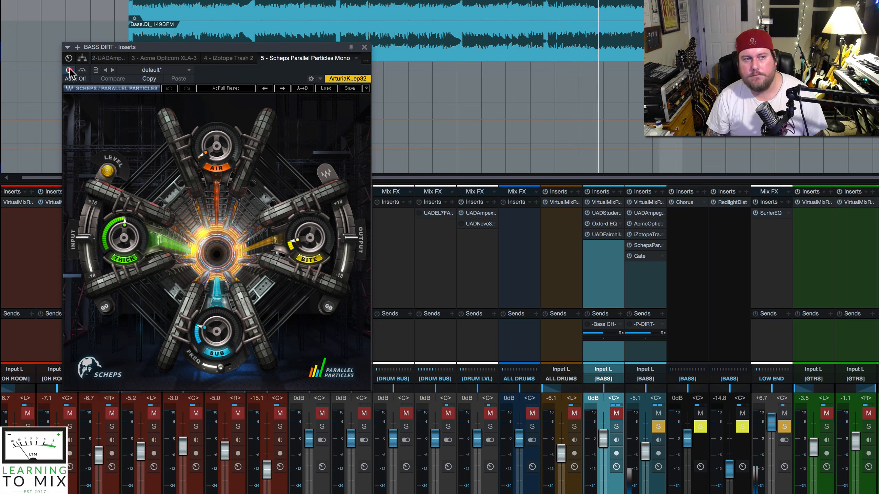
click(69, 70)
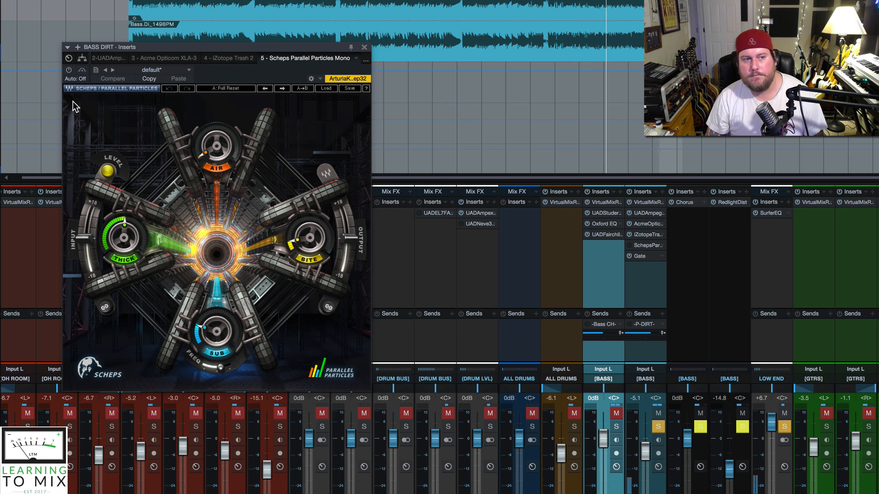
click(69, 71)
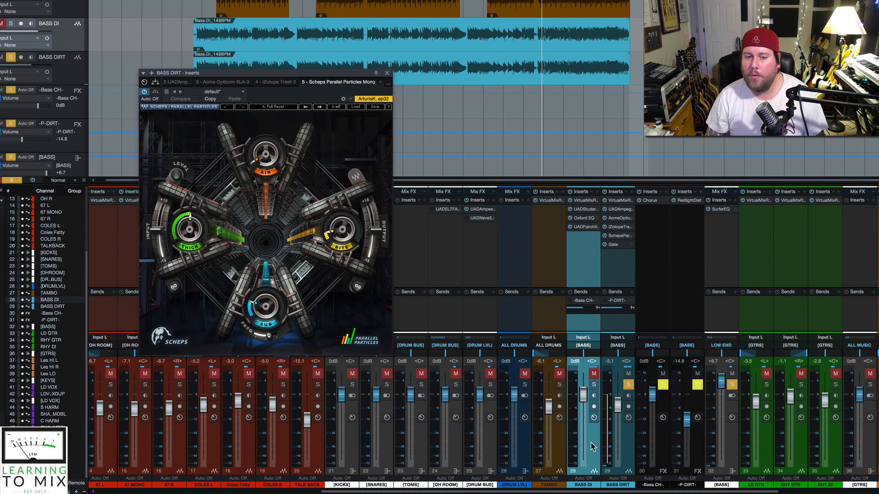
Step: Close the open plug-in window and solo BASS DI and BASS DIRT together
alt+click(594, 384)
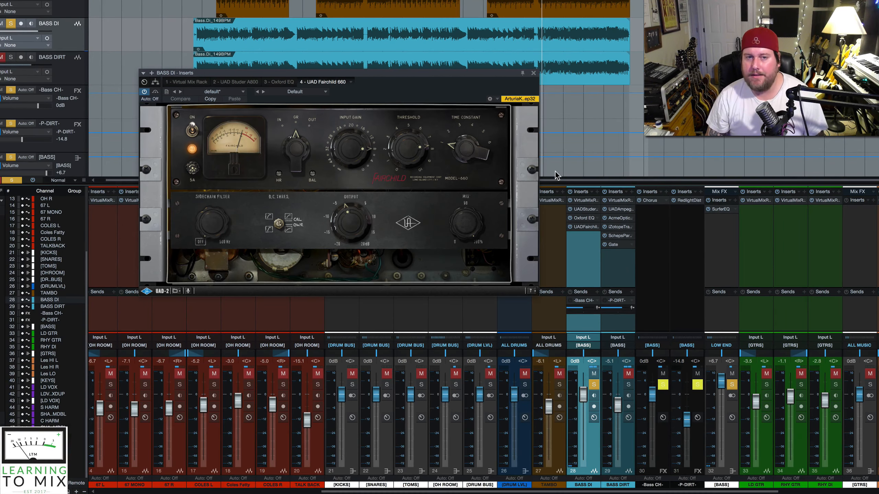
click(534, 73)
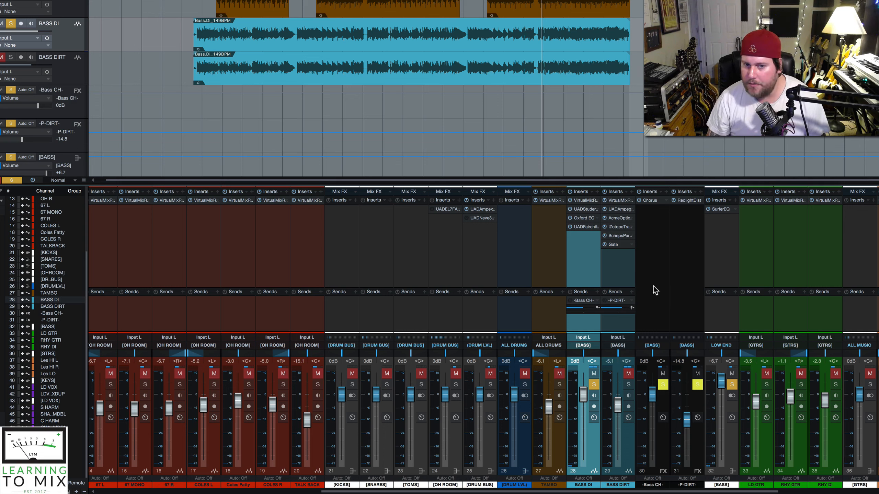
click(629, 456)
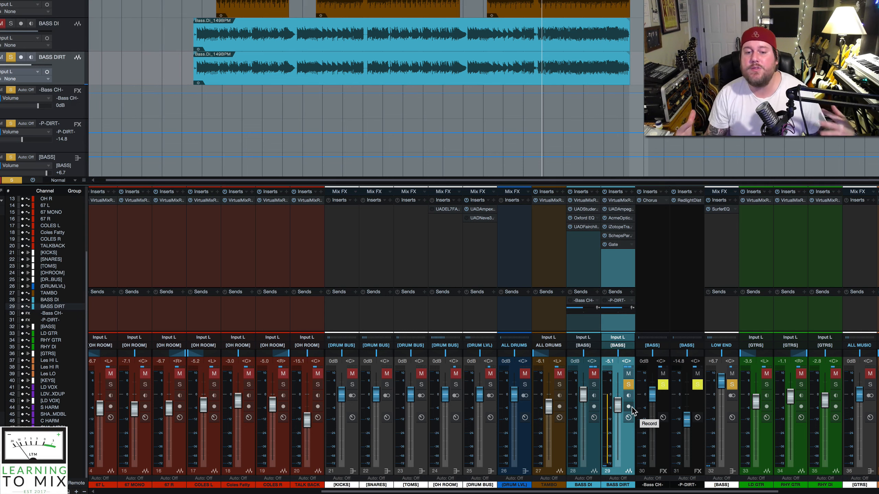
click(592, 385)
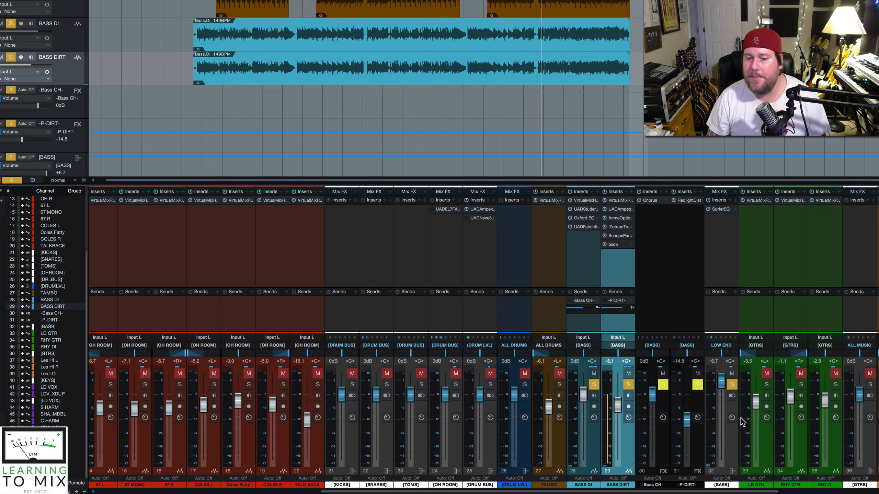
Step: Lower the [BASS] bus fader to -7.0 dB and unsolo the bus to play the full mix
drag(721, 394, 722, 413)
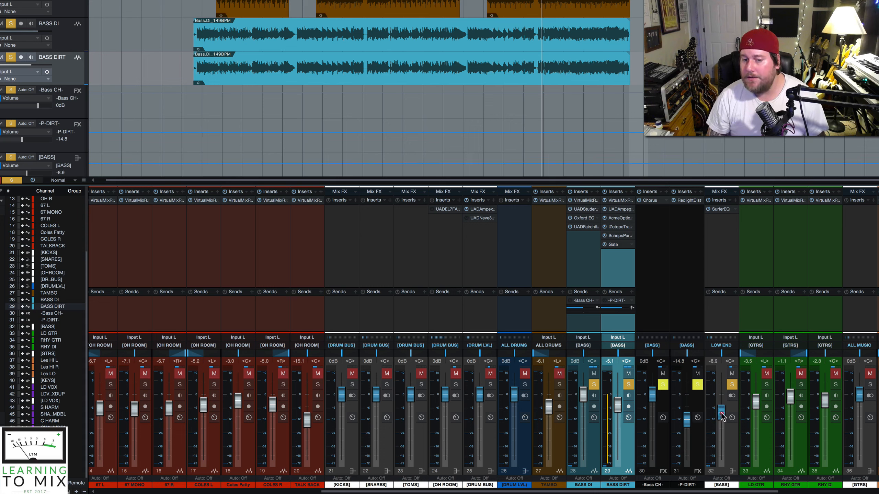
drag(722, 415, 722, 409)
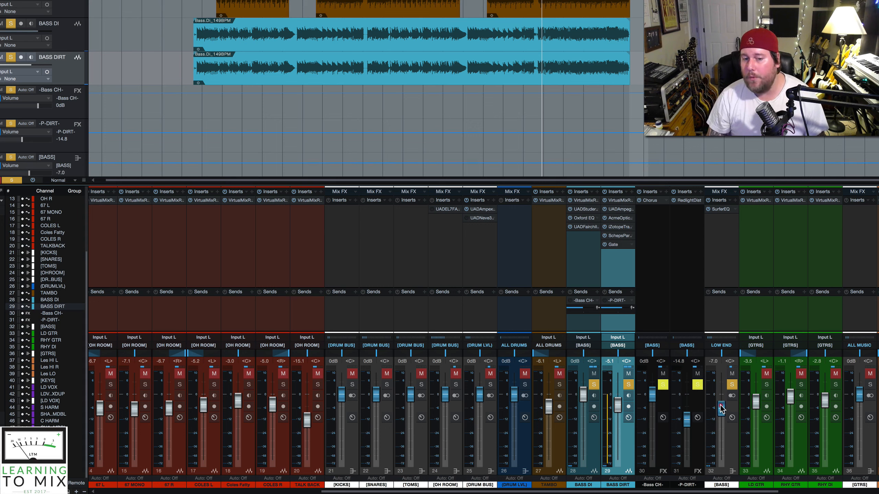
click(732, 384)
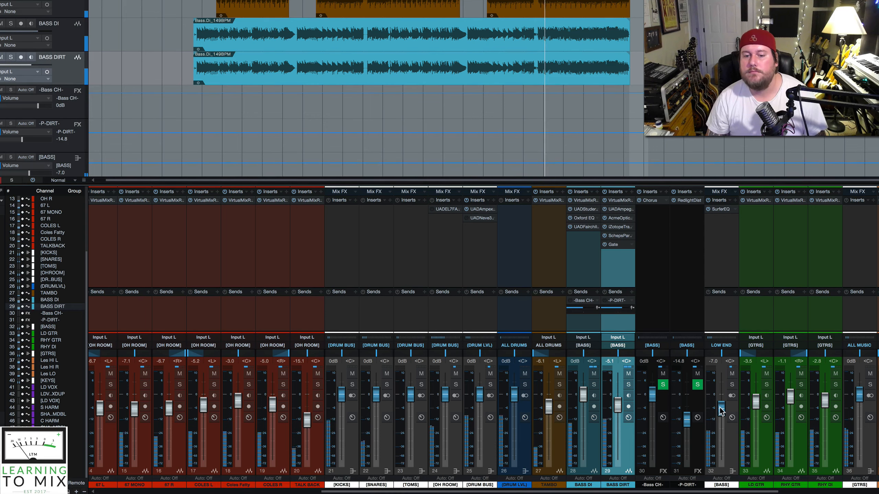
Step: Raise the [BASS] bus fader to -2.9 dB against the full mix, then solo the bus again
drag(721, 410, 721, 402)
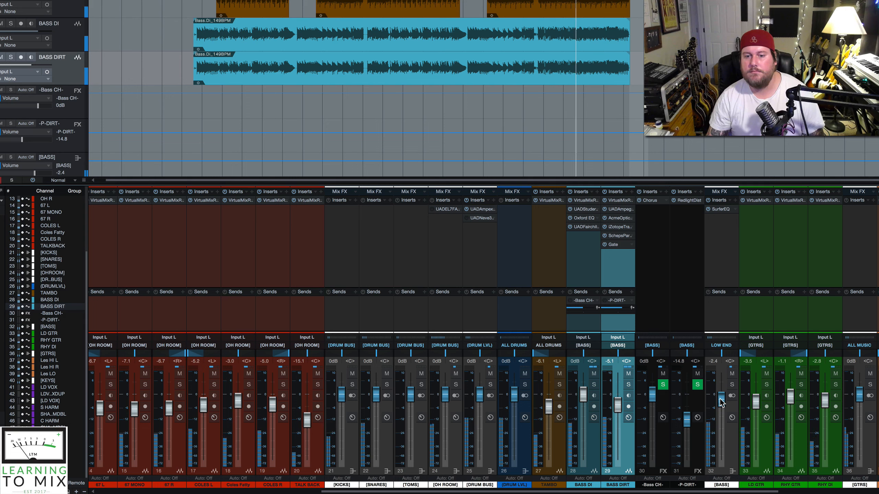
drag(720, 403, 722, 405)
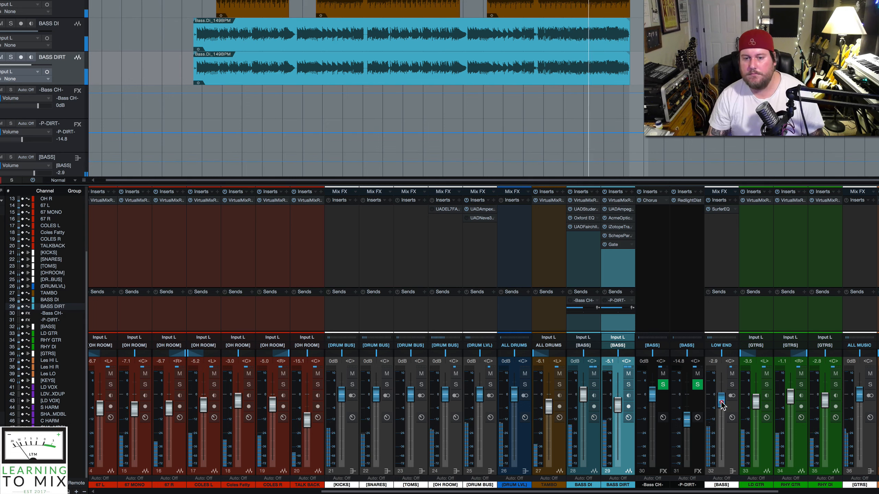
click(732, 384)
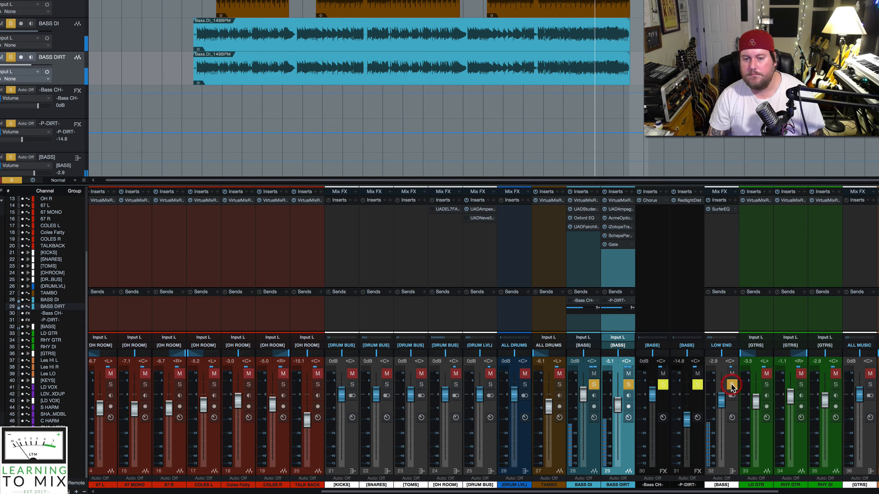
Step: Set the [BASS] bus fader to -3.3 dB
alt+click(721, 402)
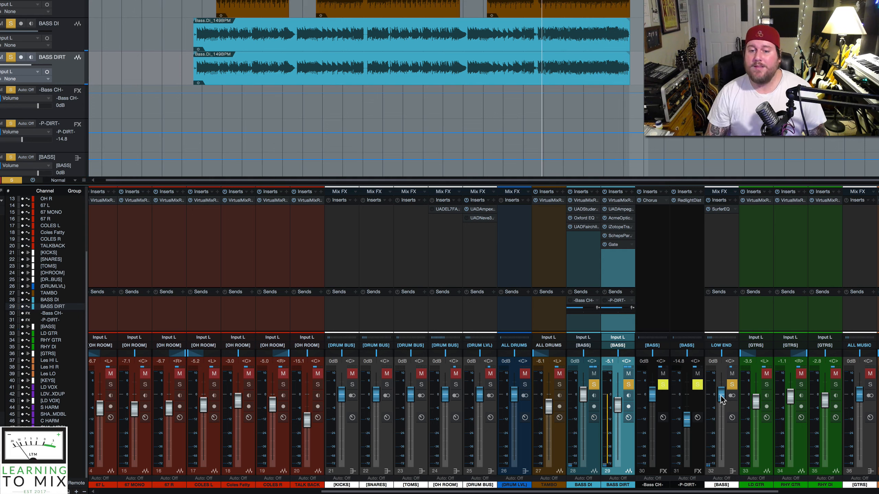
drag(721, 399, 722, 404)
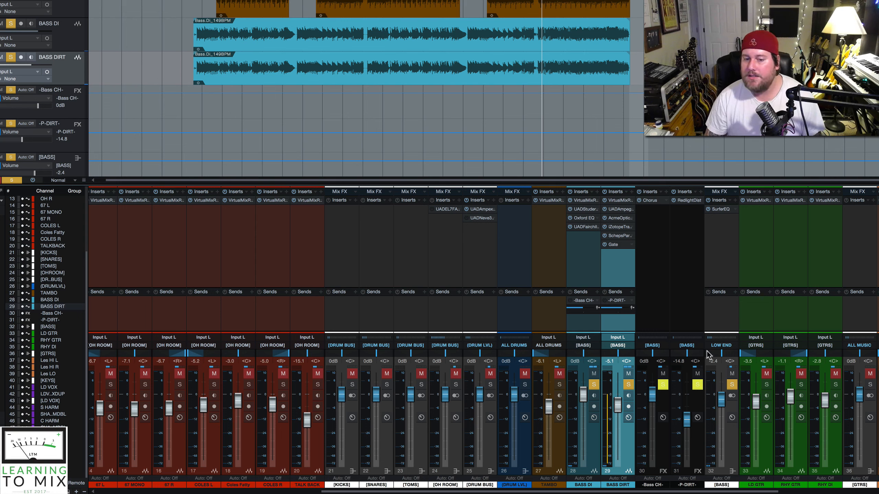
mouse_move(724, 402)
mouse_down()
mouse_move(723, 457)
mouse_move(724, 404)
mouse_up()
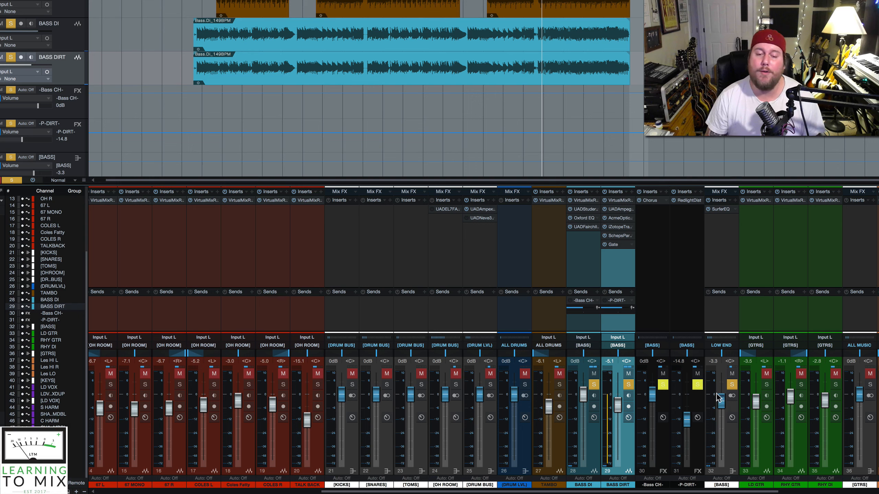
Step: Unsolo BASS DIRT, enable BASS DI's send to -Bass CH-, and open the Chorus on that FX channel during playback
click(628, 385)
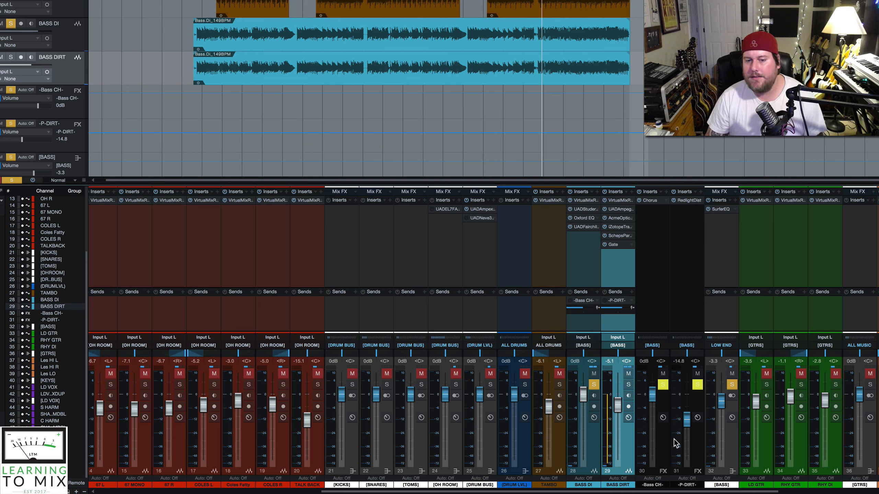
click(570, 301)
double_click(651, 201)
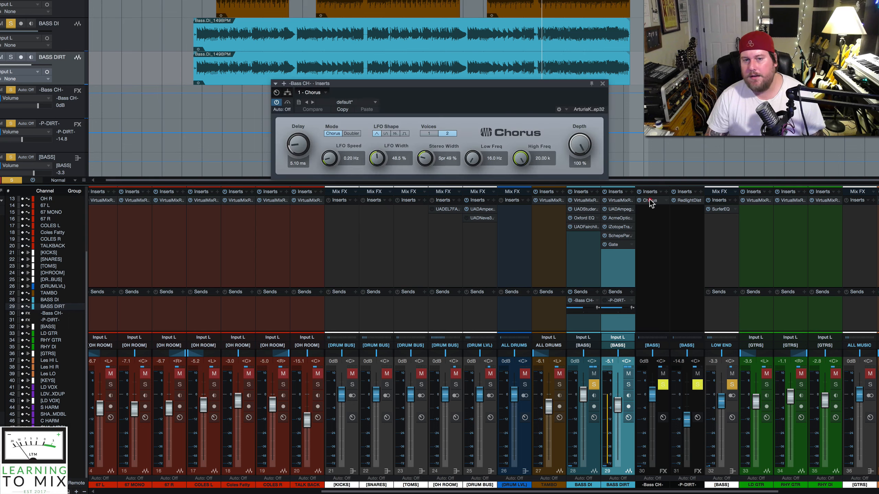
drag(508, 83, 456, 79)
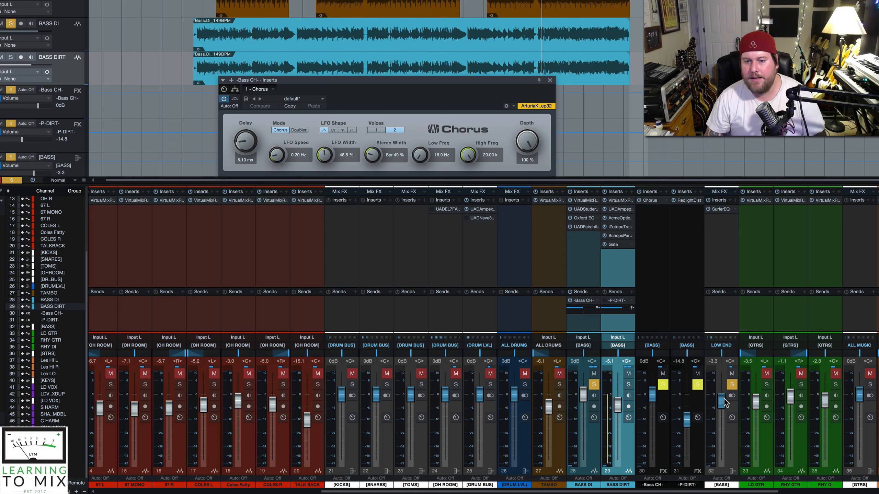
key(space)
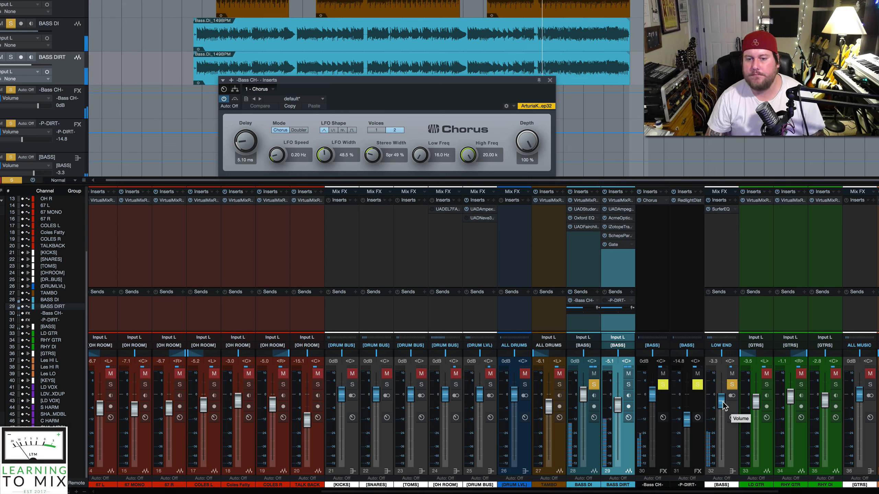
Step: Raise the [BASS] bus fader to +7.3 dB and adjust BASS DI's -Bass CH- send level by ear, closing the Chorus window
drag(721, 403, 719, 383)
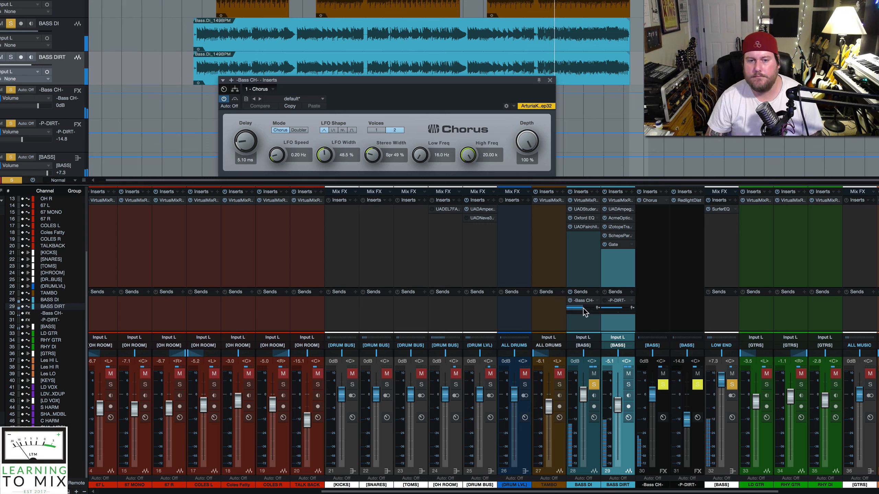
drag(578, 311, 575, 277)
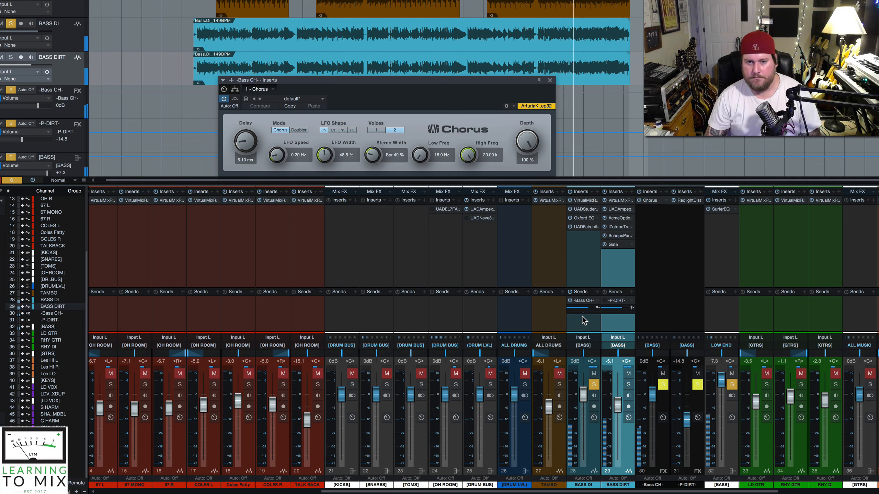
drag(582, 308, 577, 322)
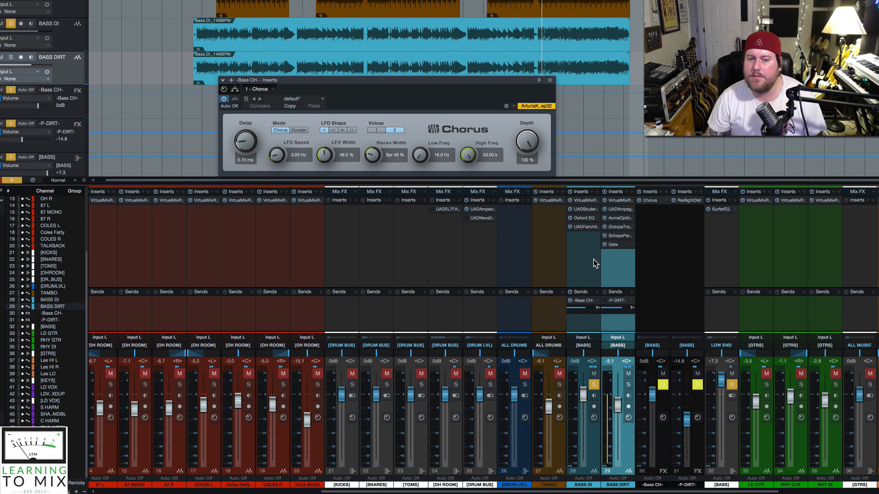
mouse_move(574, 311)
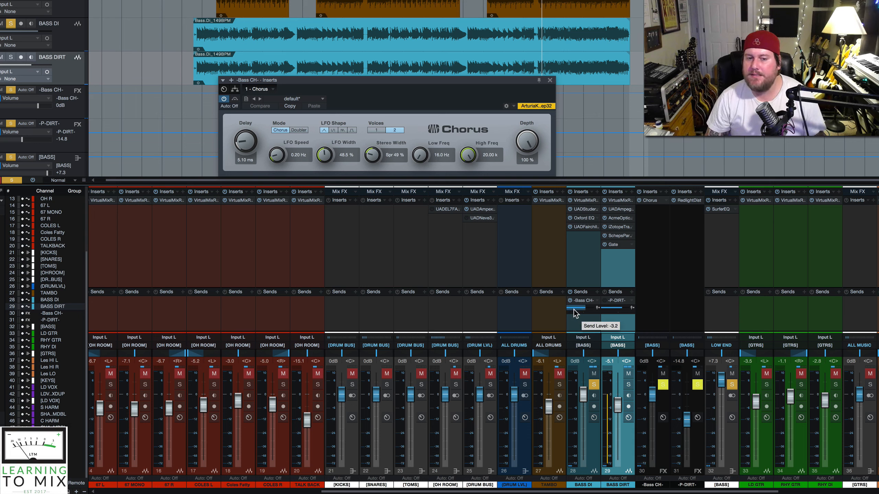
mouse_move(577, 312)
mouse_down()
mouse_move(573, 329)
mouse_move(574, 321)
mouse_up()
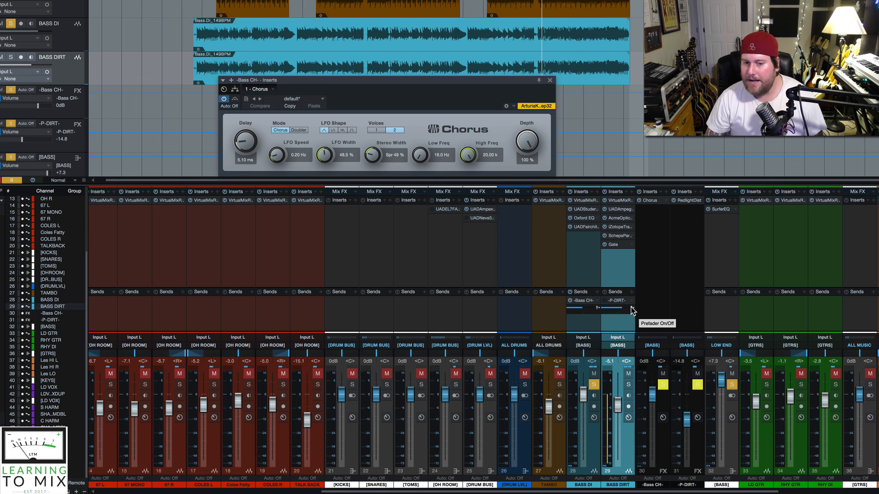
click(550, 80)
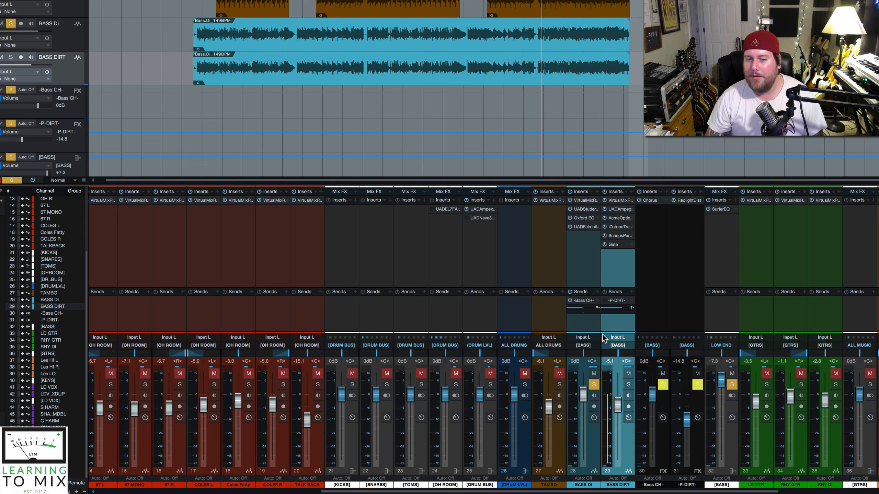
Step: Solo BASS DIRT instead of BASS DI, enable its -P-DIRT- send, and inspect the RedlightDist settings on that FX channel
click(628, 384)
click(593, 385)
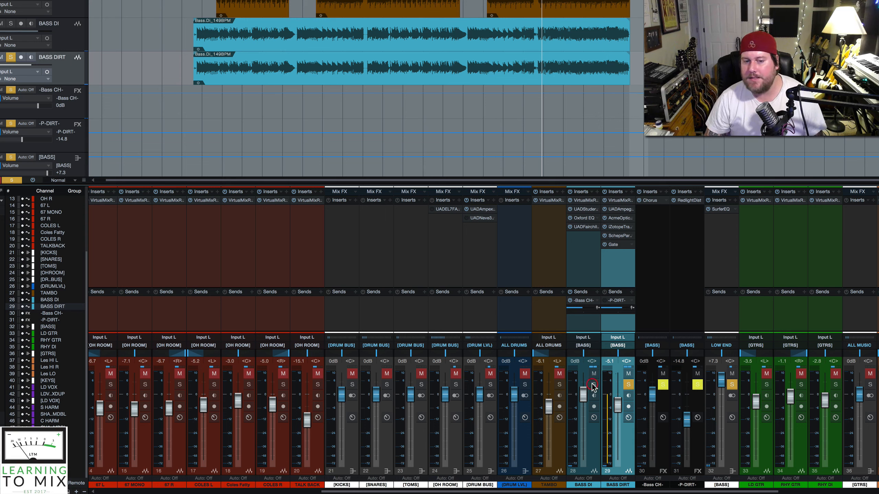
click(605, 300)
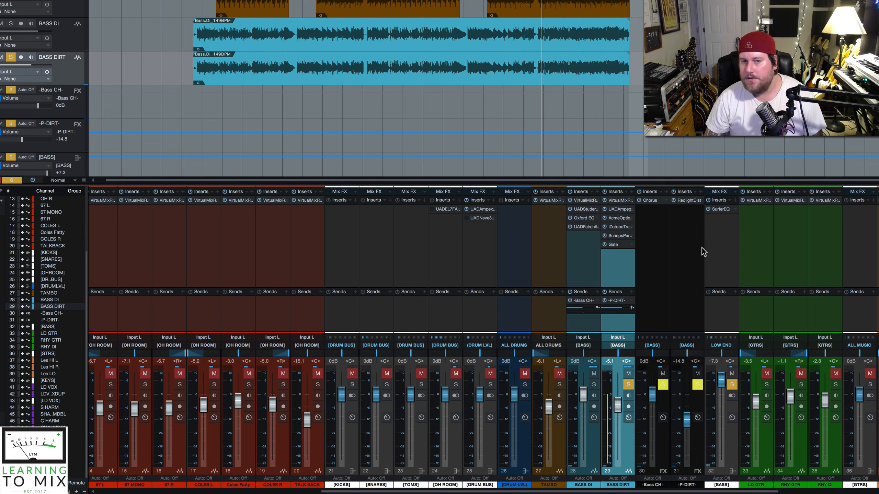
click(692, 200)
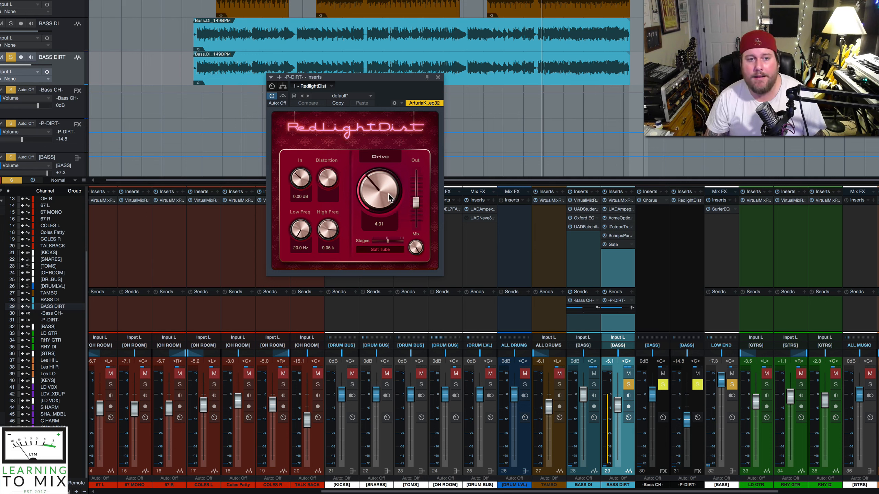
click(438, 77)
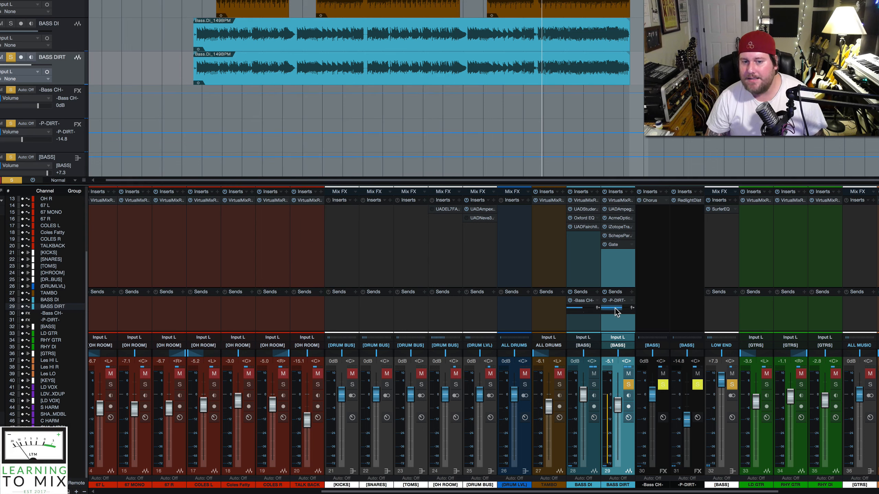
mouse_move(616, 312)
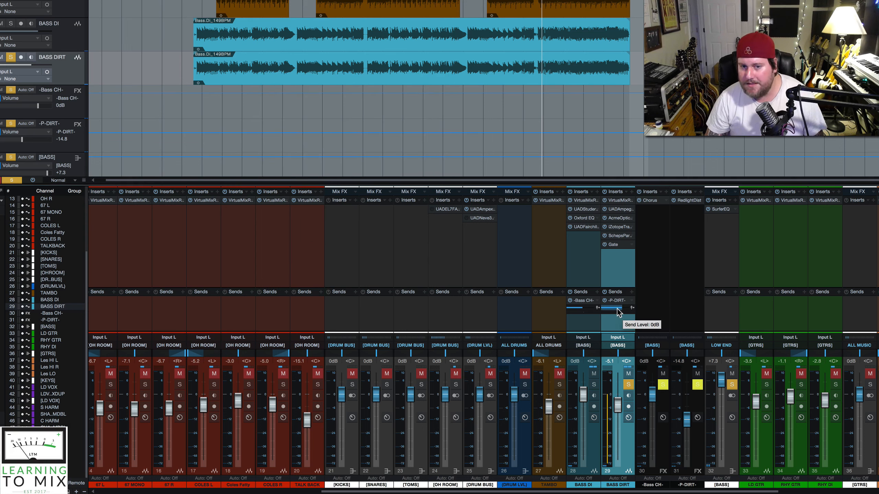
Step: Pull the -P-DIRT- fader down to -∞ and play BASS DI and BASS DIRT soloed together
drag(687, 420, 694, 478)
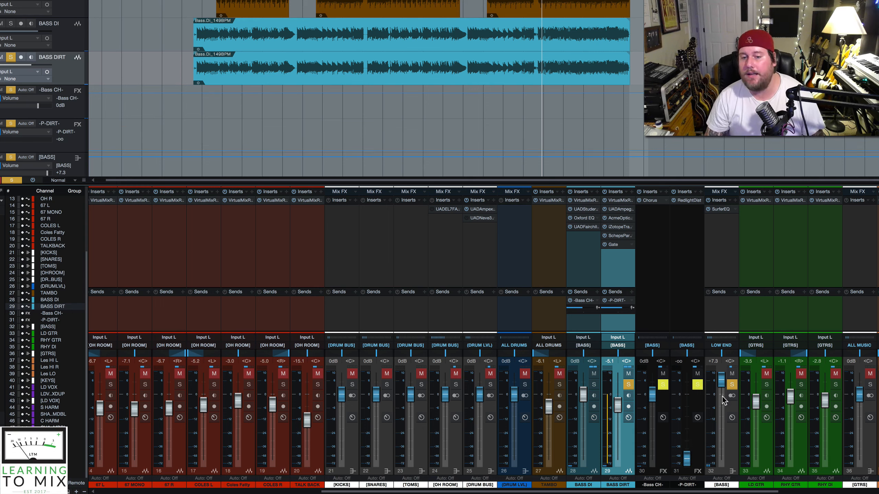
click(594, 384)
key(space)
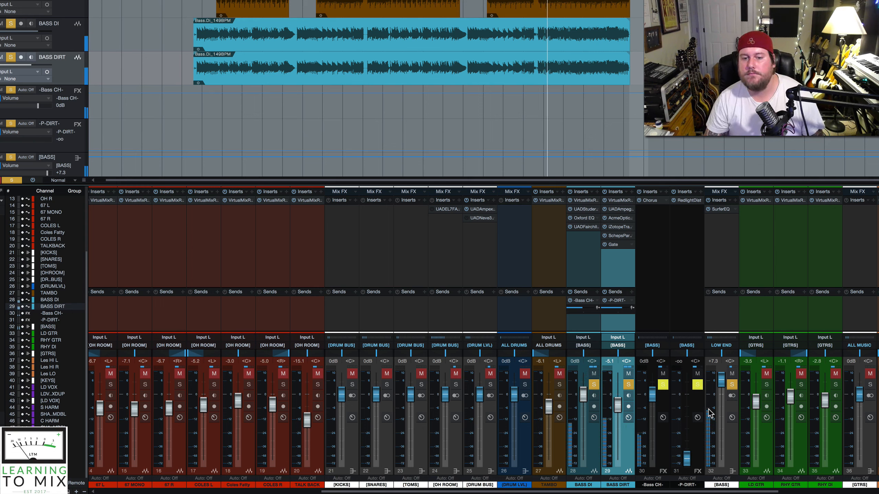
Step: Lower the [BASS] bus fader and raise the -P-DIRT- fader, both to -0.4 dB, while the soloed bass plays
drag(722, 379, 722, 399)
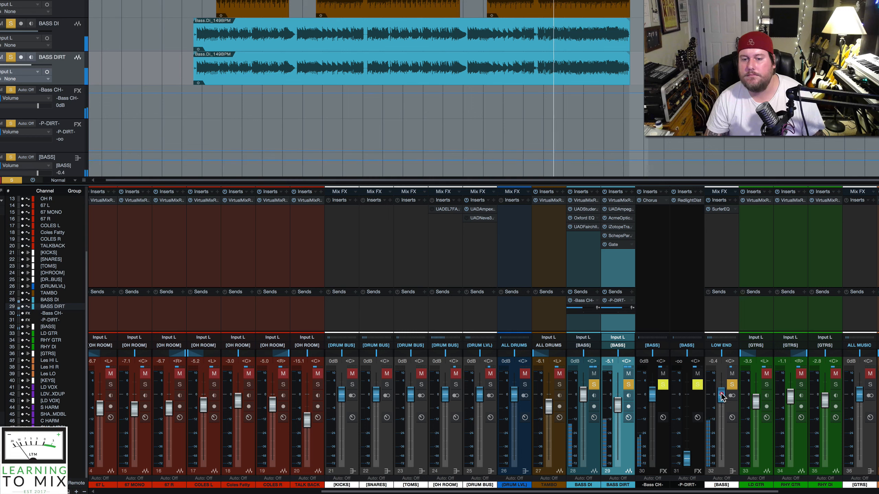
drag(687, 458, 690, 398)
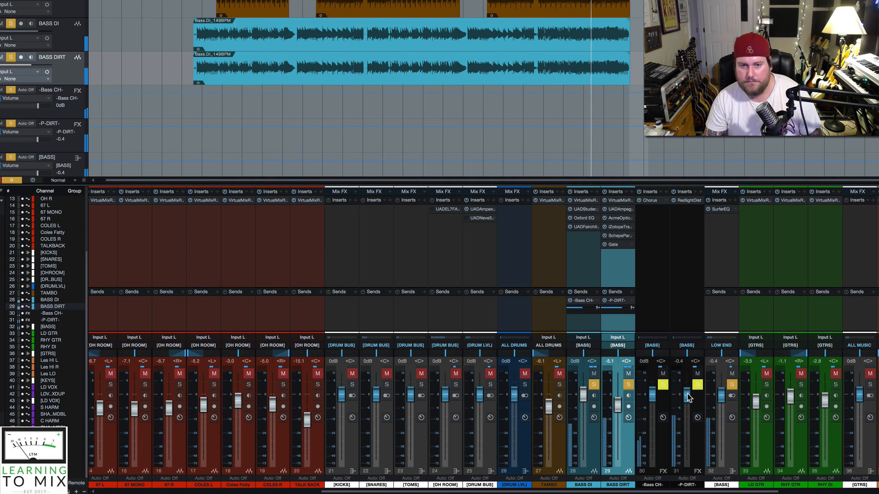
drag(578, 308, 578, 317)
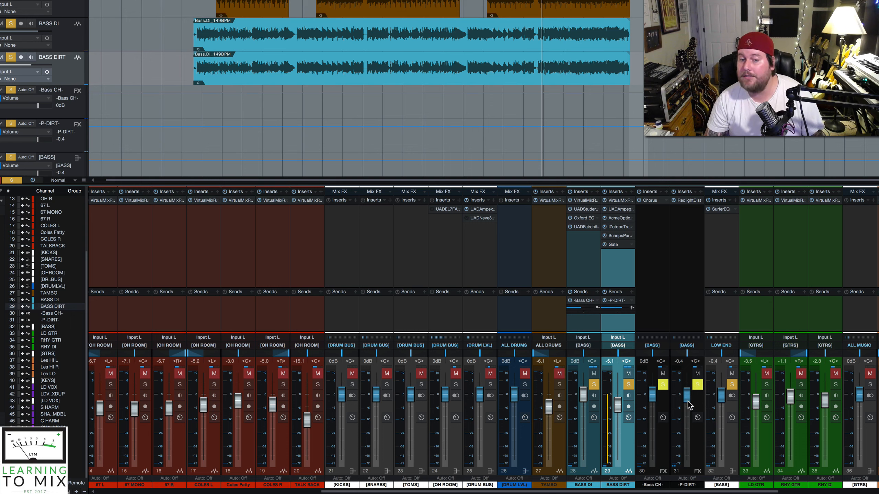
Step: Pull -P-DIRT- back to -∞ and play the full mix from CHORUS 2 with the [BASS] bus unsoloed at -4.7 dB
drag(687, 397, 689, 472)
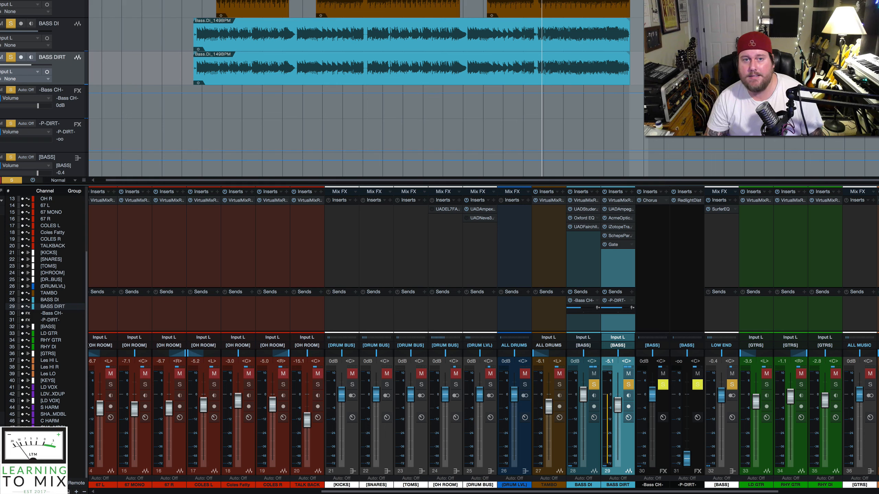
click(483, 2)
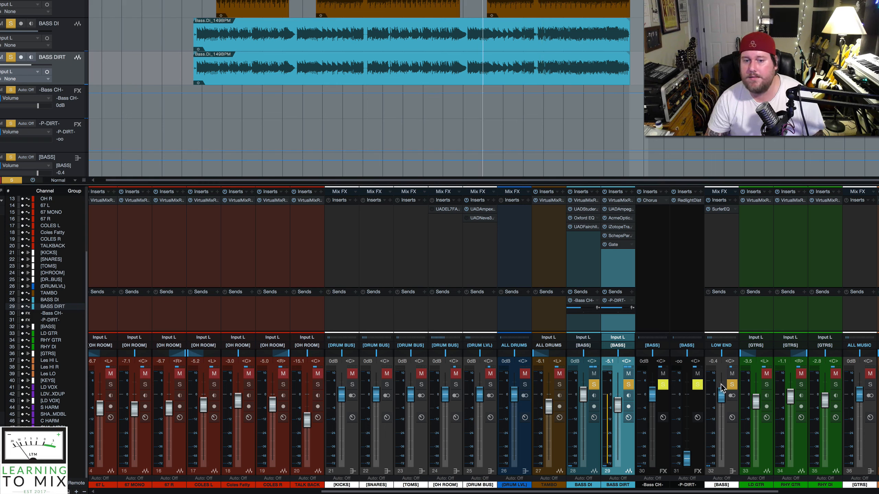
click(733, 385)
drag(721, 395, 722, 406)
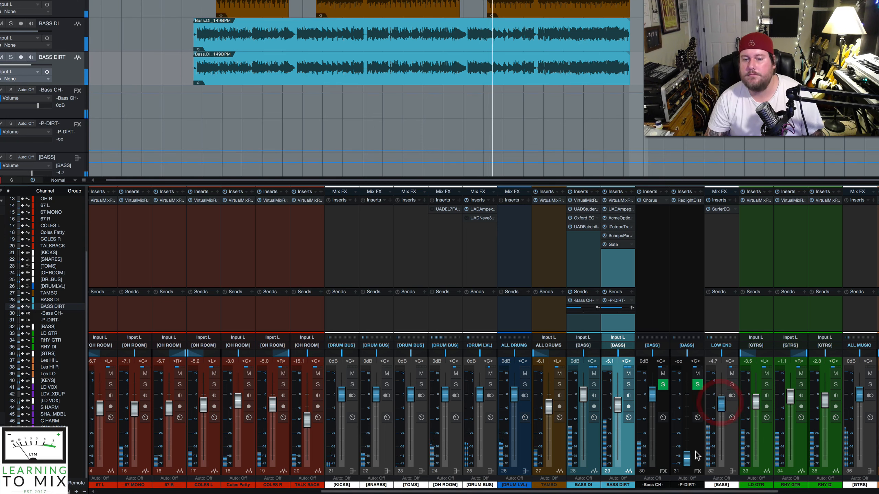
Step: Blend -P-DIRT- in at -6.6 dB and lower the [BASS] bus fader to -5.5 dB against the full mix
drag(687, 459, 687, 447)
drag(687, 419, 720, 408)
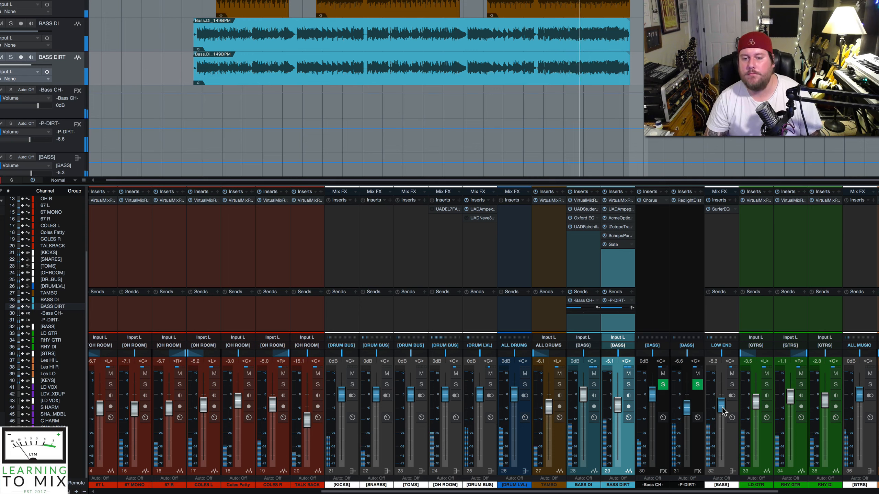
drag(722, 405, 722, 408)
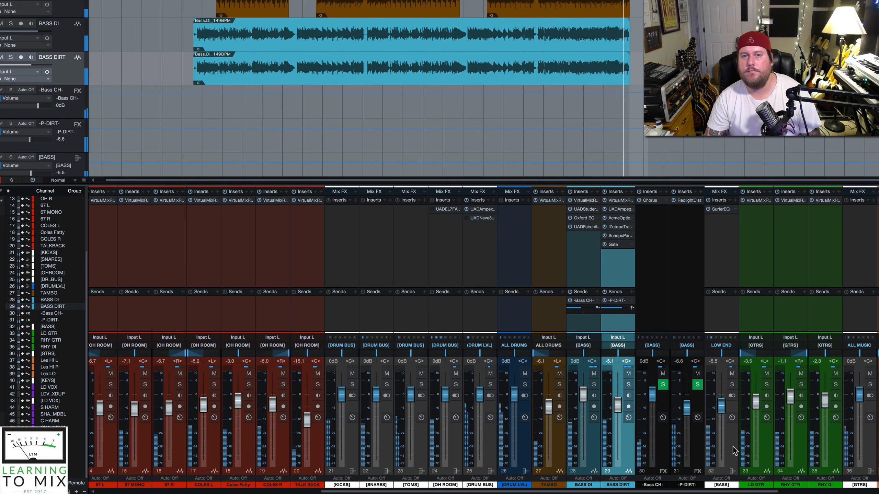
key(space)
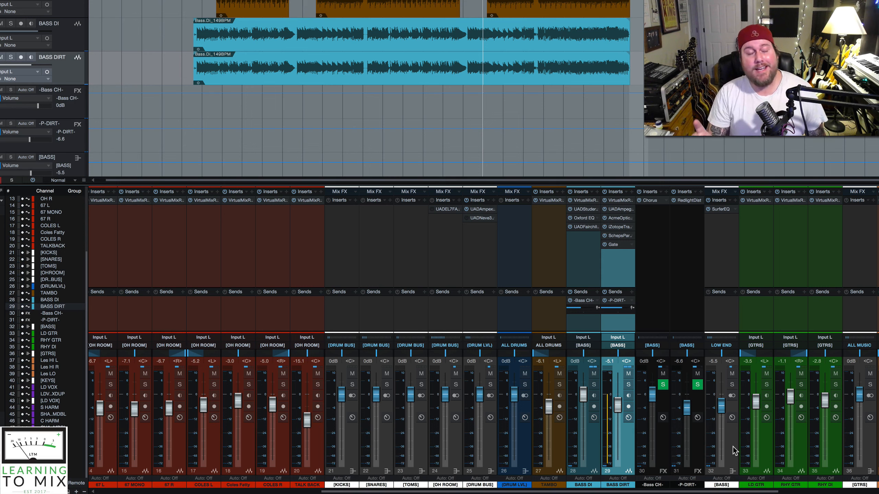
Step: Compare the soloed [BASS] bus with the full mix by playing each from CHORUS 2
click(732, 385)
key(space)
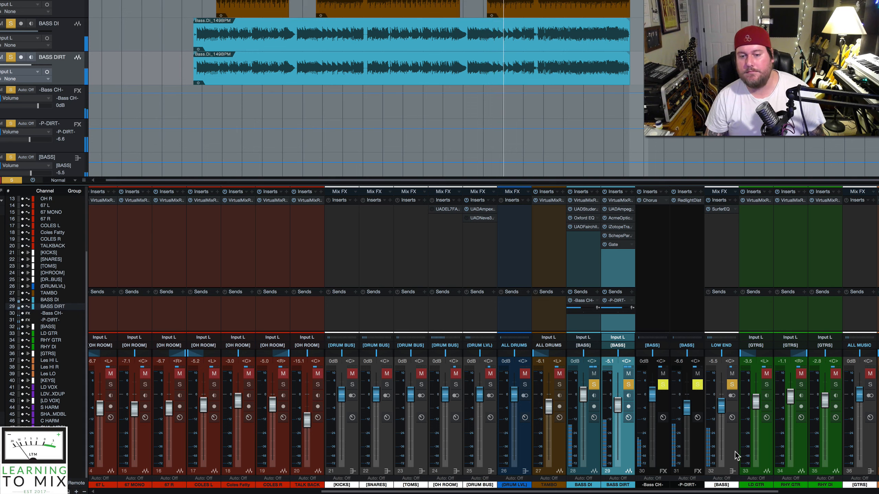
key(space)
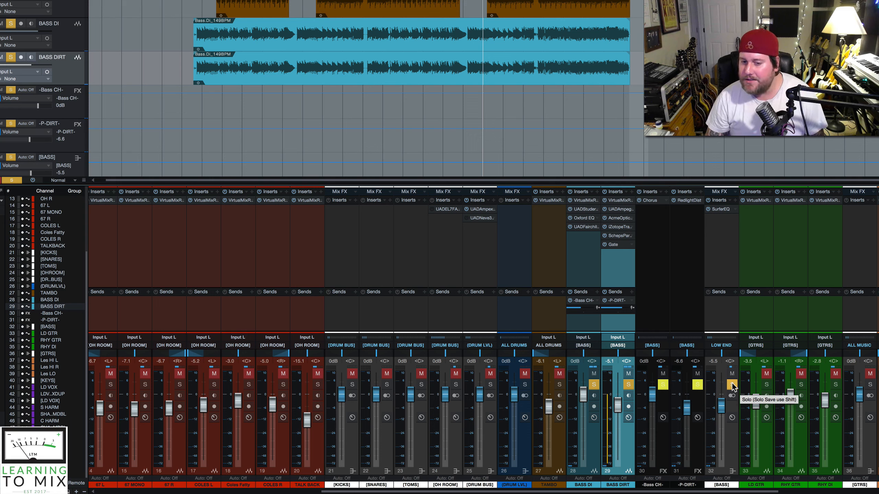
click(732, 385)
key(space)
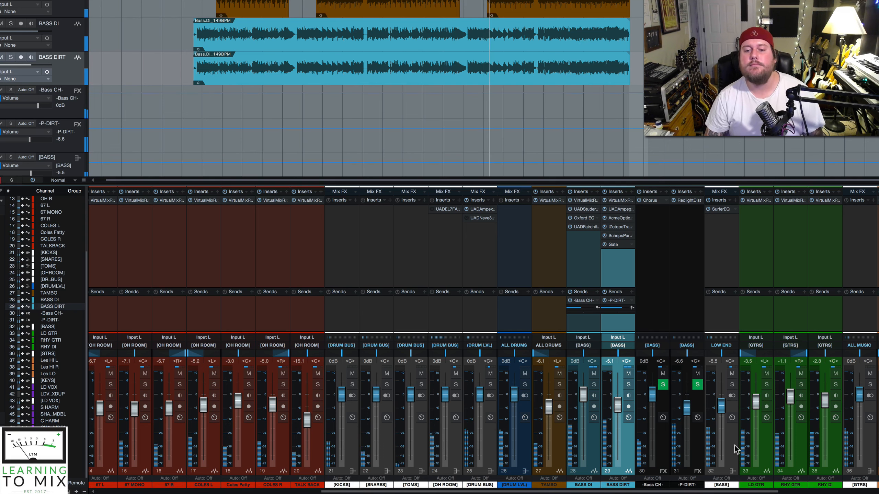
Step: Set the [BASS] bus fader to -6.6 dB and play the full mix from the OUTRO JAM section
drag(721, 409, 722, 412)
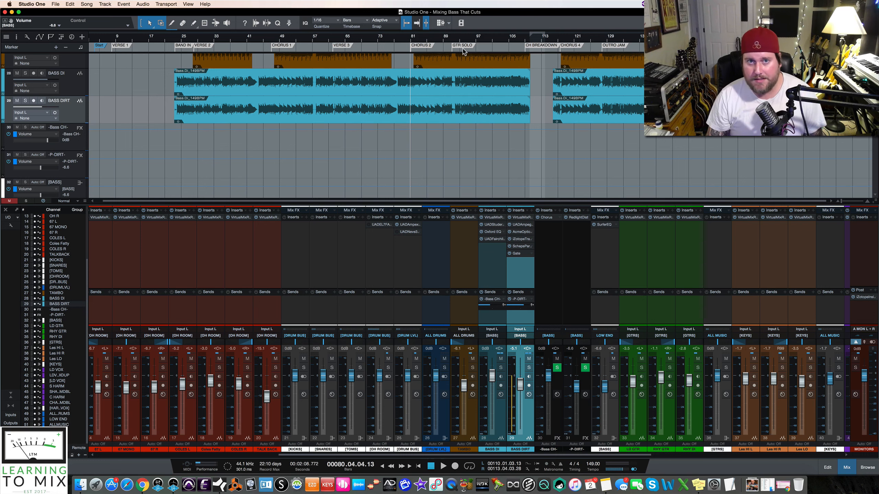
click(607, 39)
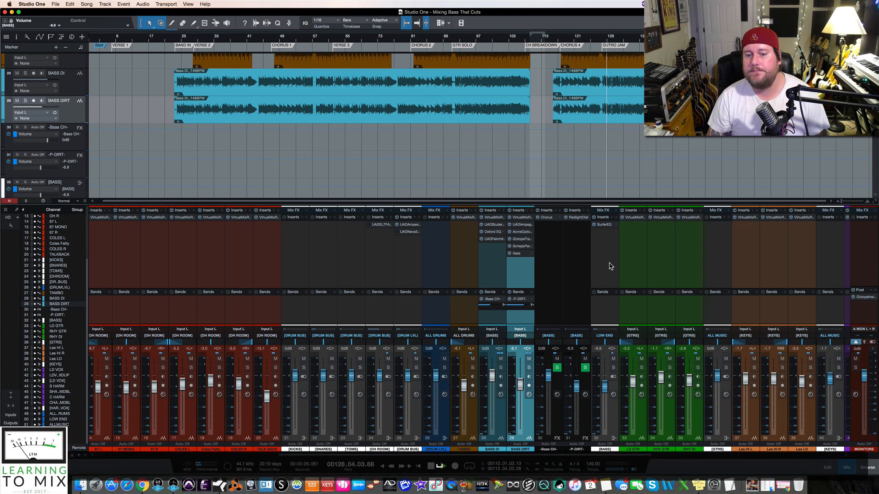
key(space)
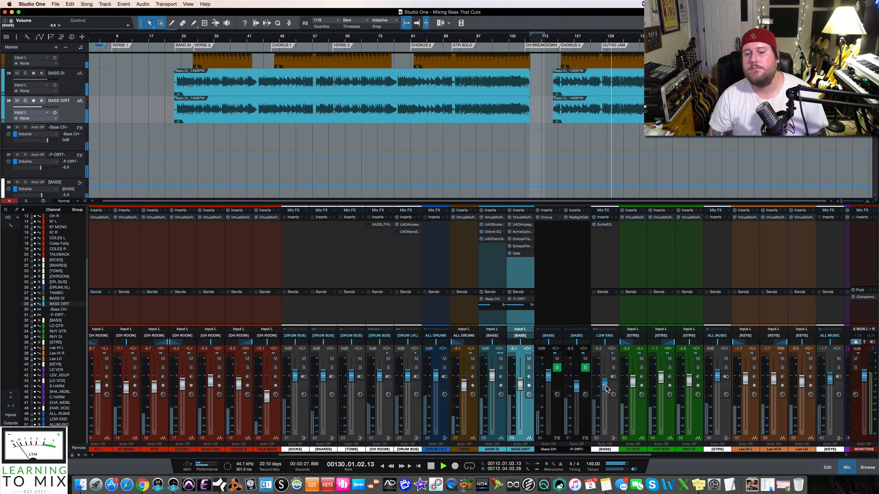
Step: Lower -P-DIRT- to -14.4 dB and set the [BASS] bus fader to -4.8 dB against the playing full mix, ending with playback stopped
scroll(606, 388, up, 3)
scroll(605, 389, down, 3)
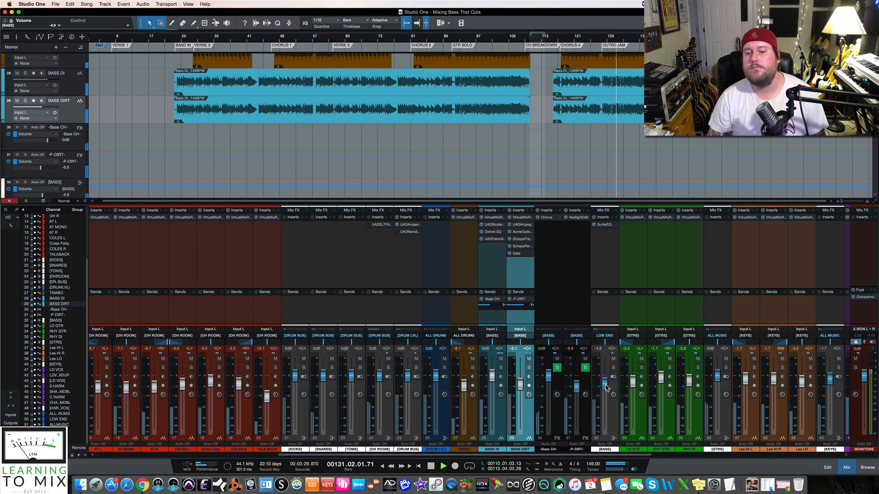
scroll(605, 388, up, 2)
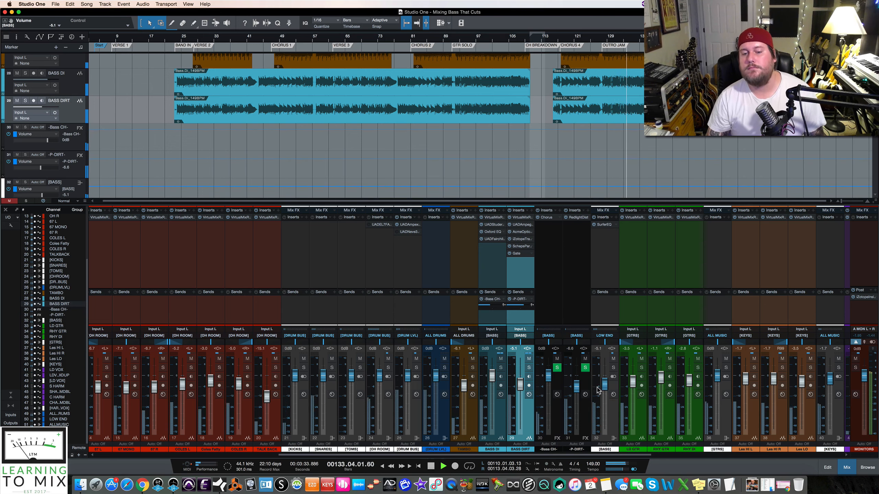
drag(577, 387, 574, 396)
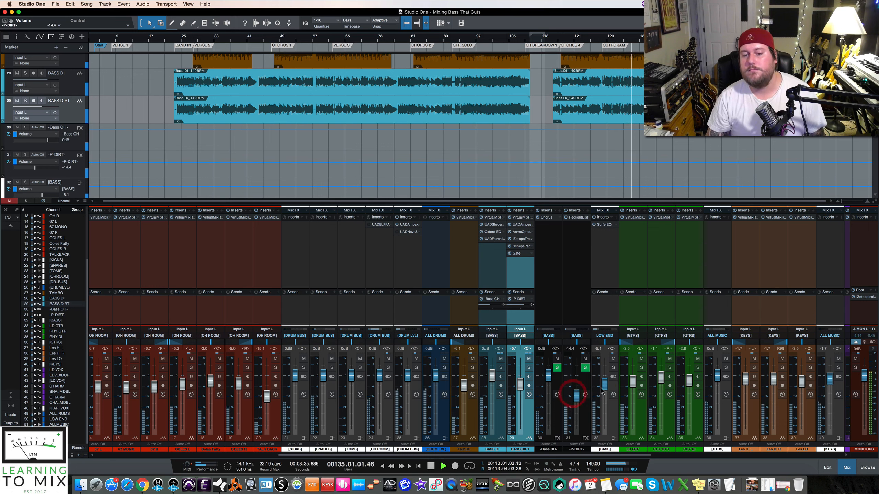
scroll(605, 387, up, 2)
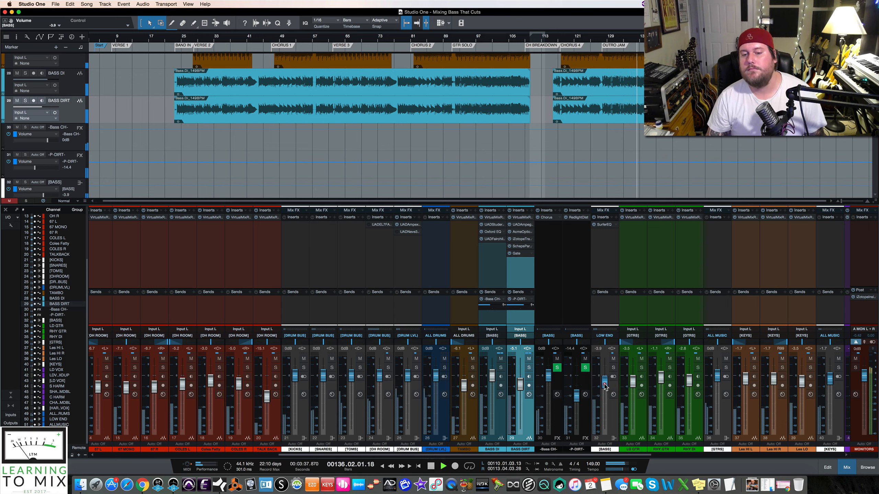
scroll(605, 387, down, 1)
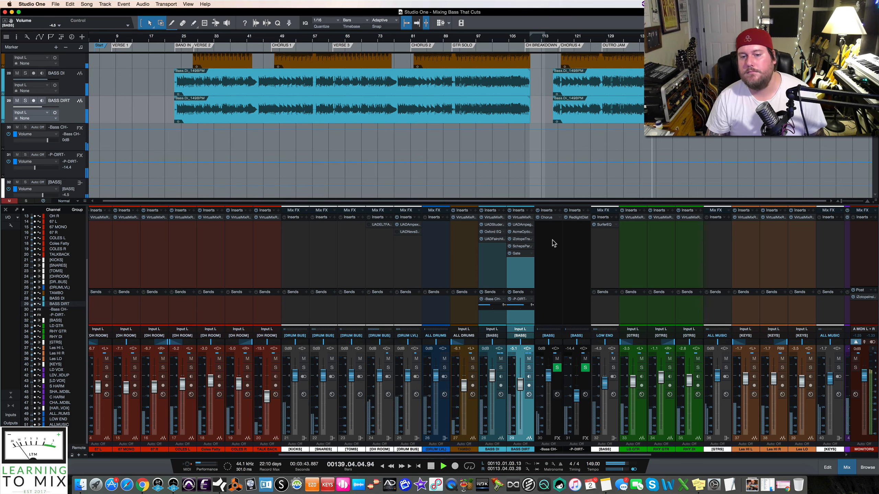
key(space)
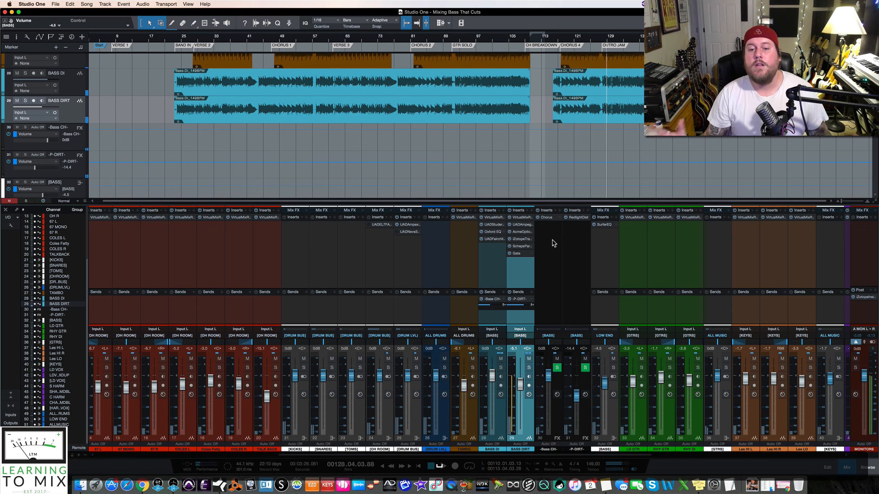